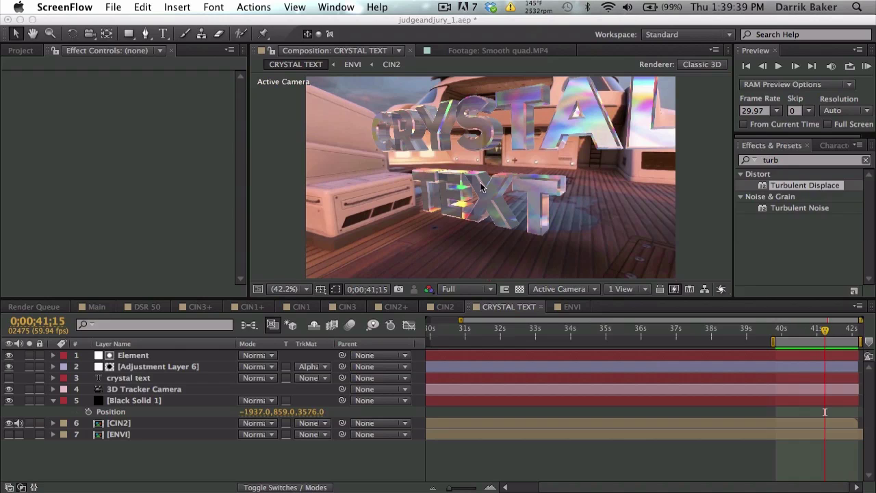
Step: Play back the crystal text shot and scrub through its last frames
click(865, 68)
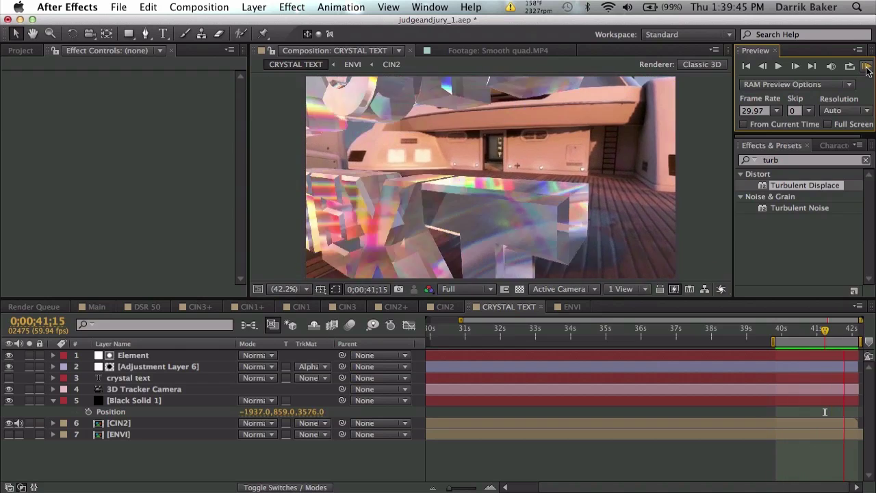
click(866, 69)
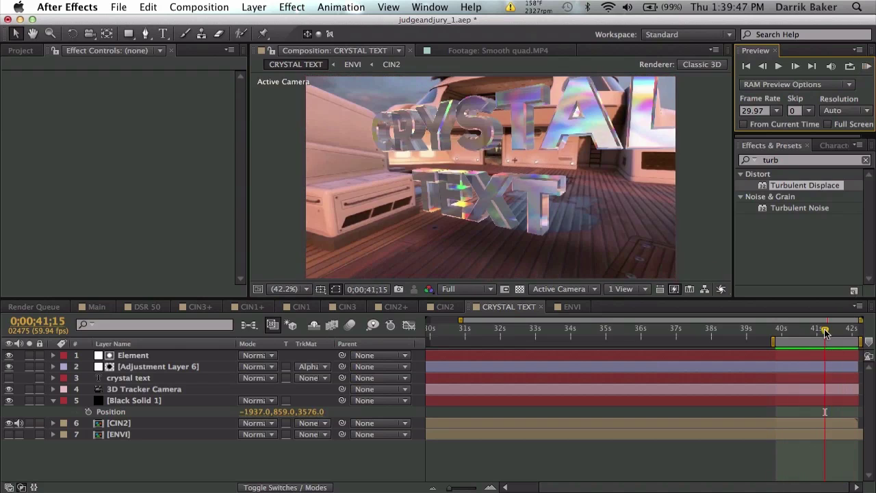
mouse_move(824, 332)
mouse_down()
mouse_move(832, 332)
mouse_move(802, 332)
mouse_move(828, 332)
mouse_up()
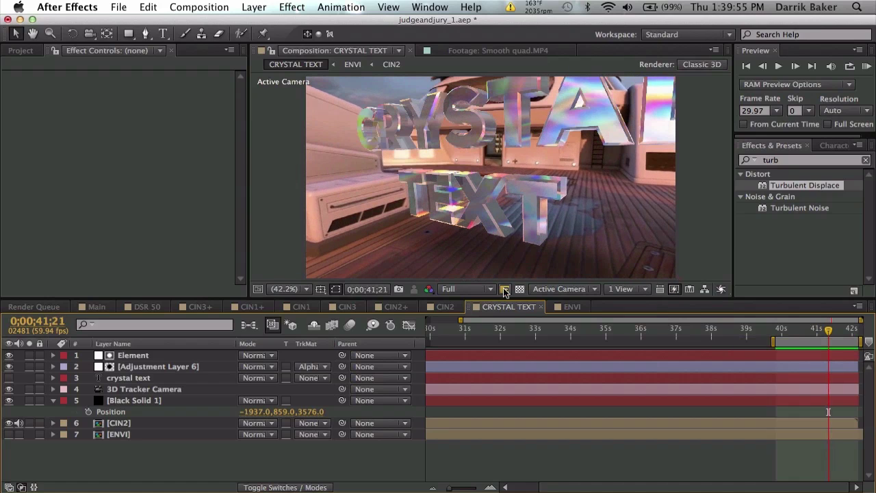
Step: Delete the ENVI, Element, Adjustment Layer 6 and crystal text layers
click(150, 434)
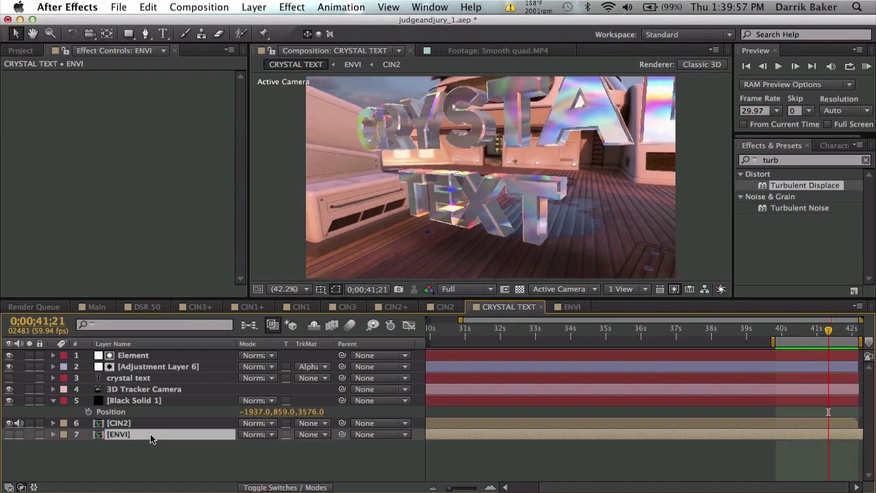
key(Delete)
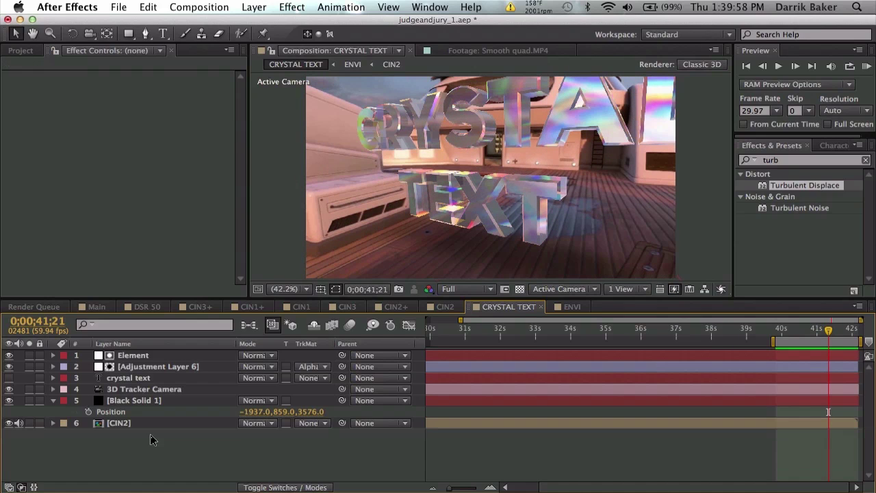
click(160, 401)
click(157, 389)
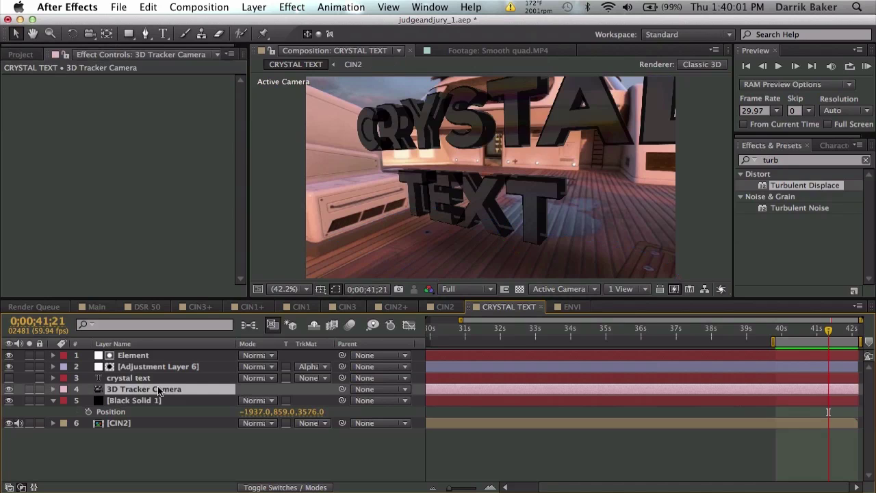
click(140, 377)
shift+click(140, 355)
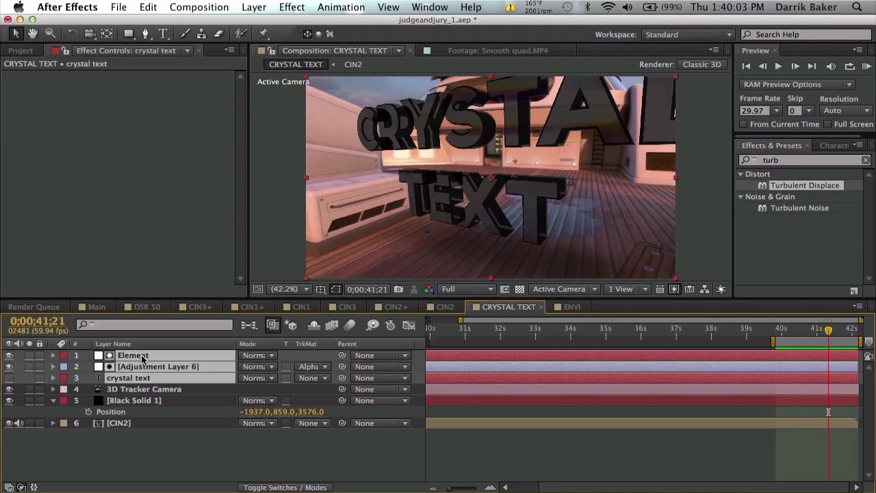
key(Delete)
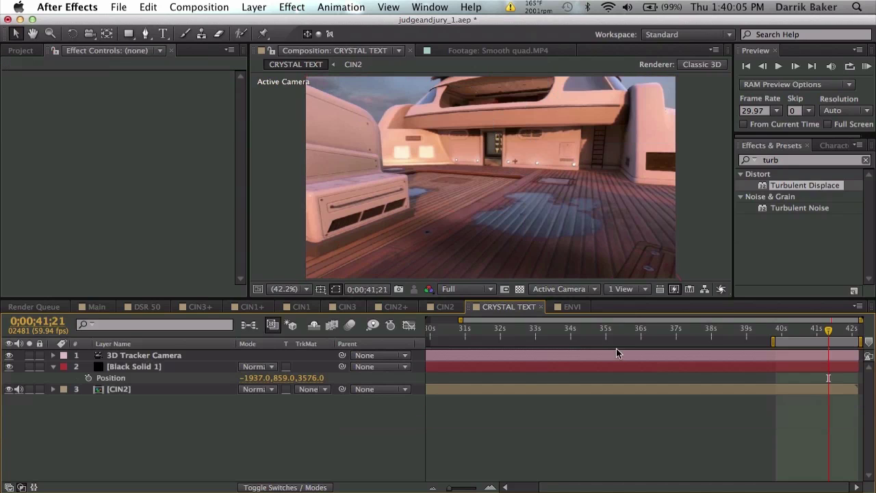
Step: Hide Black Solid 1 and check the footage around 0;00;41;18
click(147, 390)
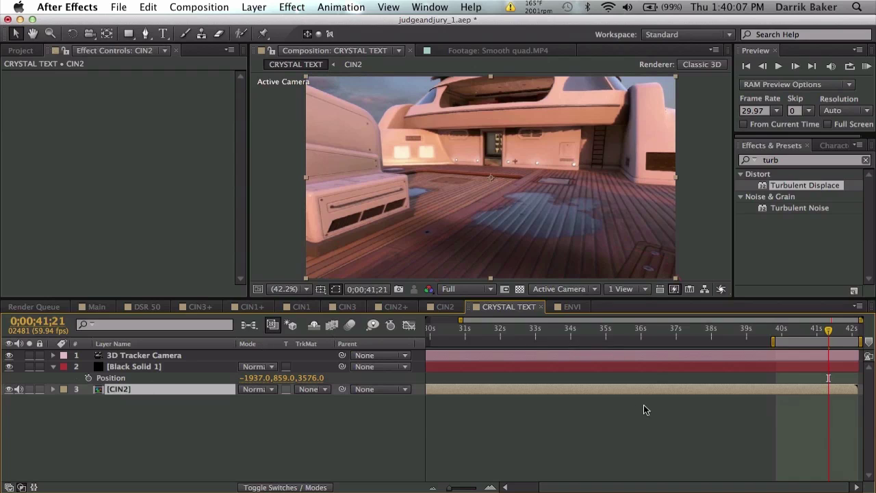
key(minus)
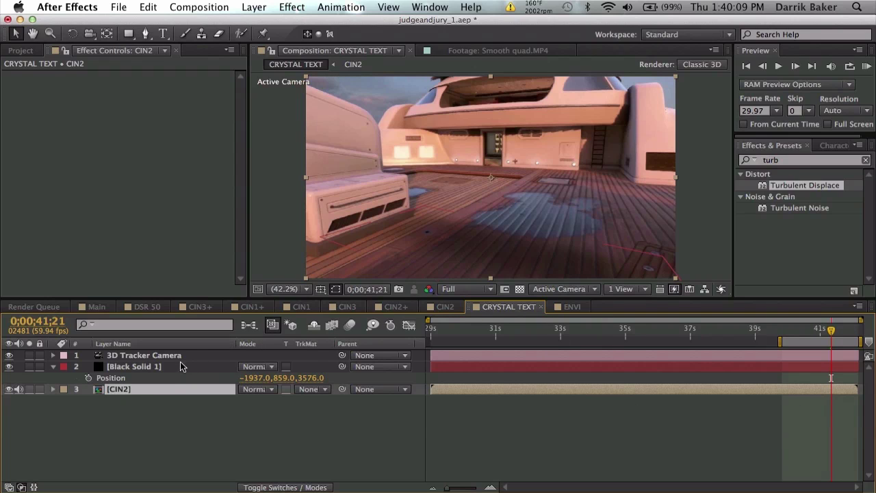
click(175, 357)
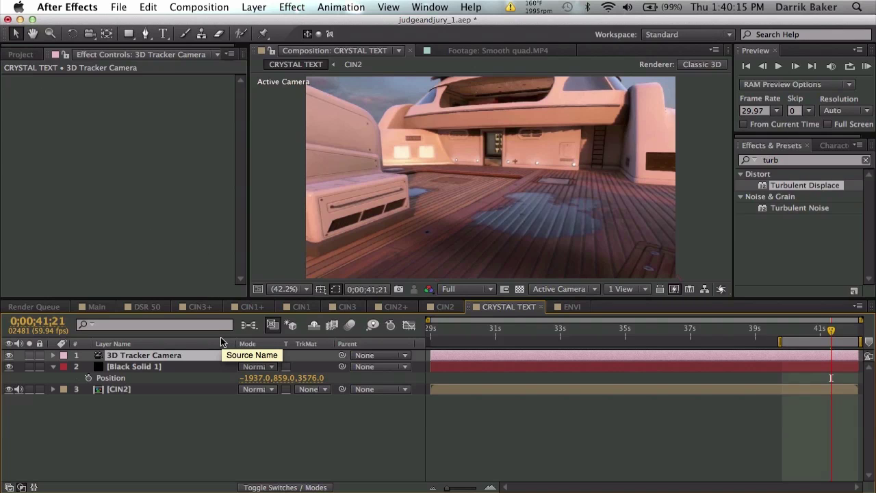
click(806, 329)
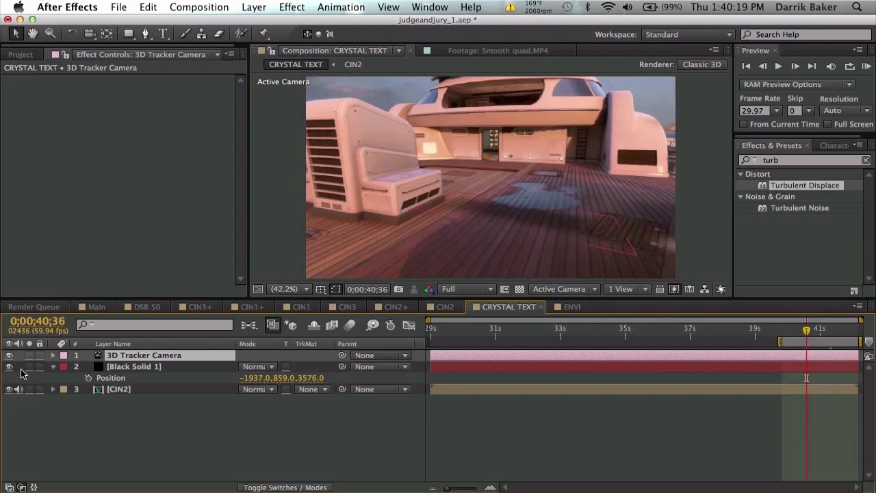
click(9, 367)
click(825, 331)
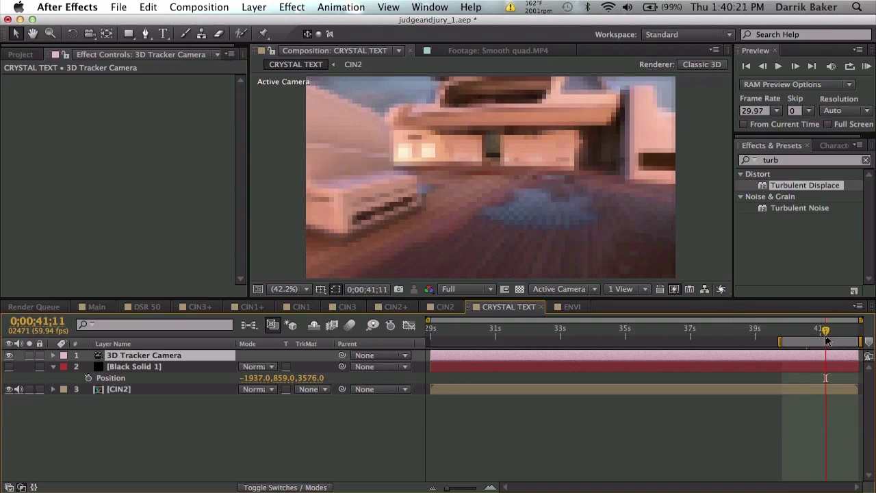
drag(826, 333, 830, 332)
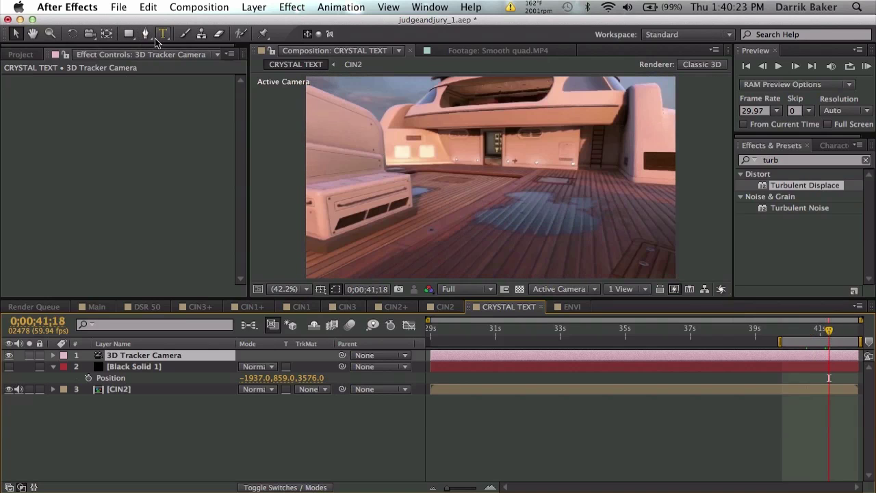
Step: Add the white text BAKER and centre it over the deck
click(163, 34)
click(391, 136)
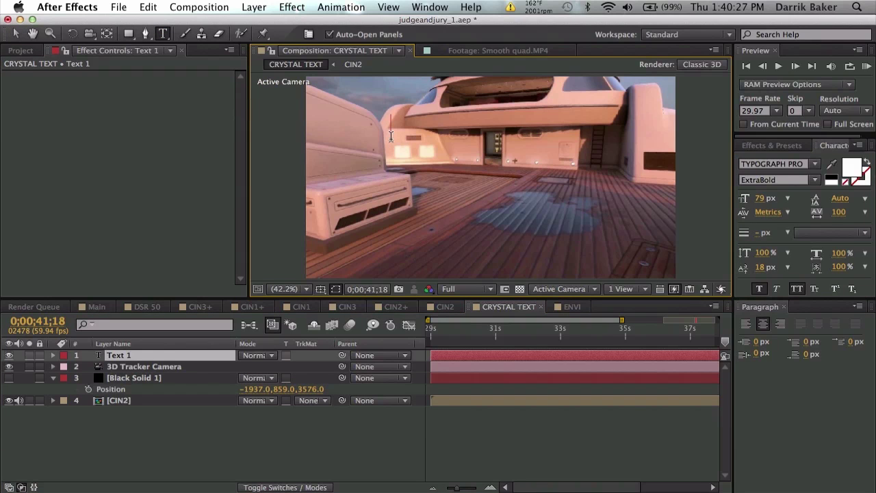
text(BAKER)
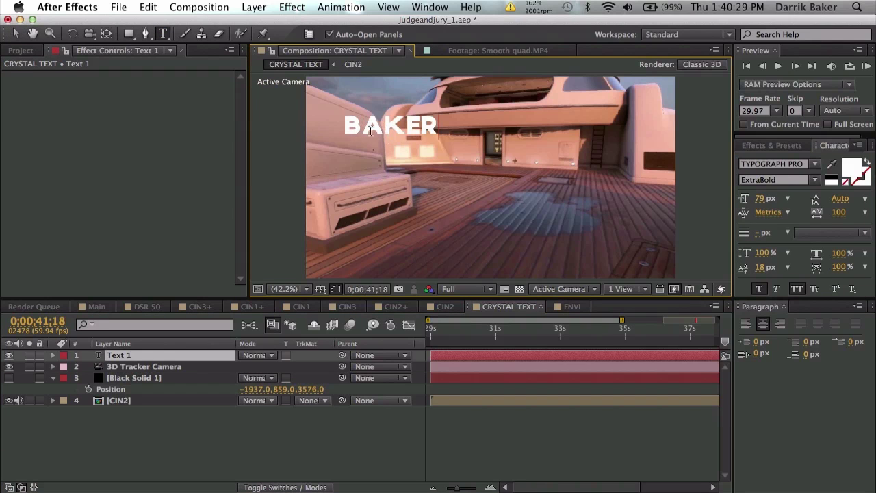
click(15, 34)
drag(411, 132, 507, 174)
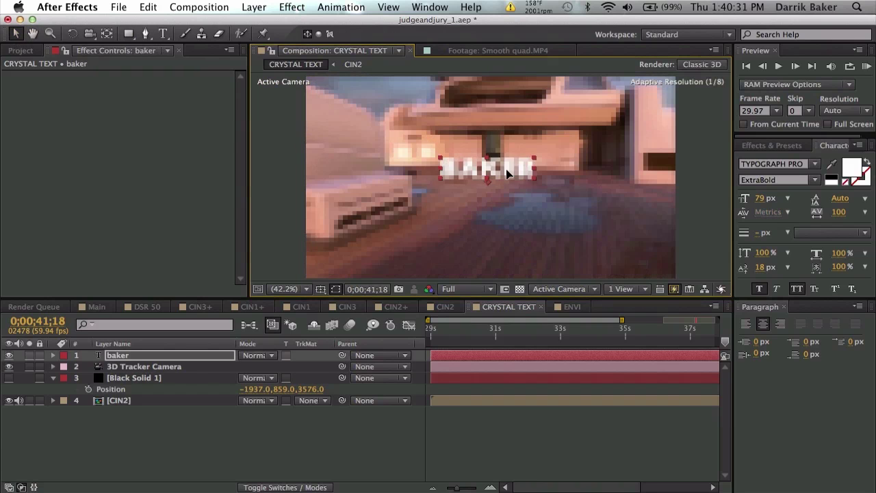
Step: Create a new black solid layer
click(292, 7)
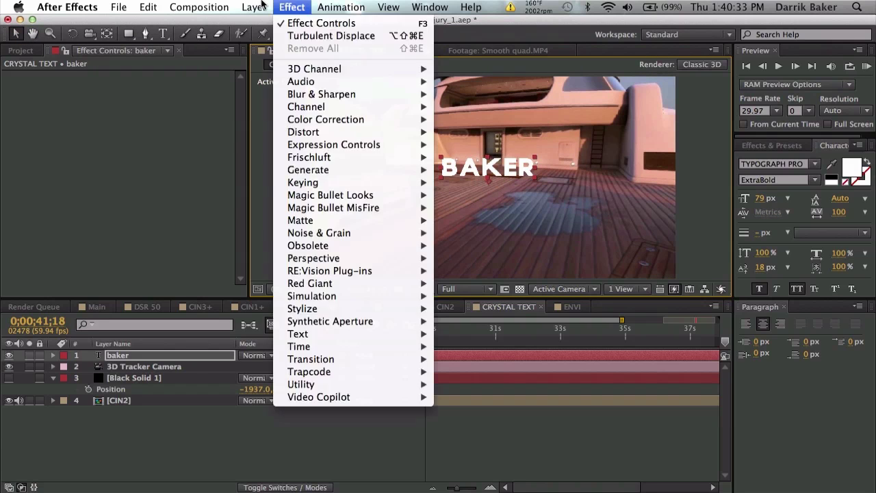
mouse_move(253, 7)
mouse_move(263, 24)
click(441, 38)
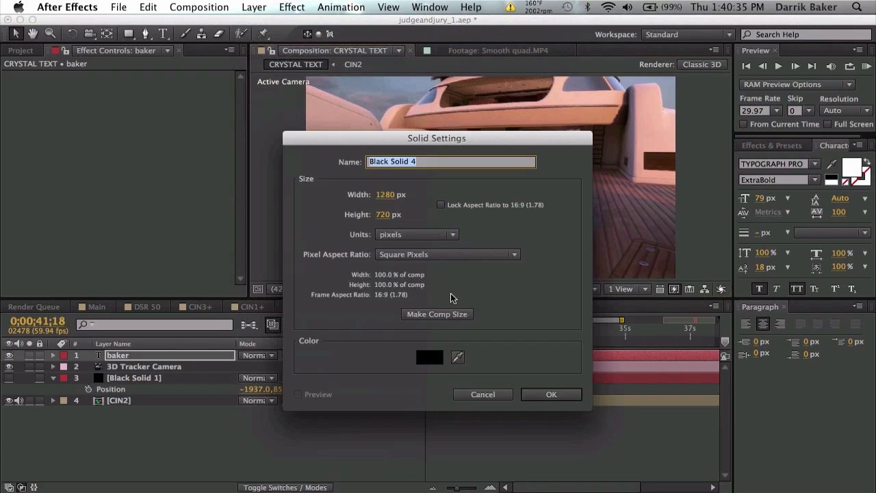
click(560, 396)
Step: Apply the Element effect to the new Black Solid 4
click(799, 146)
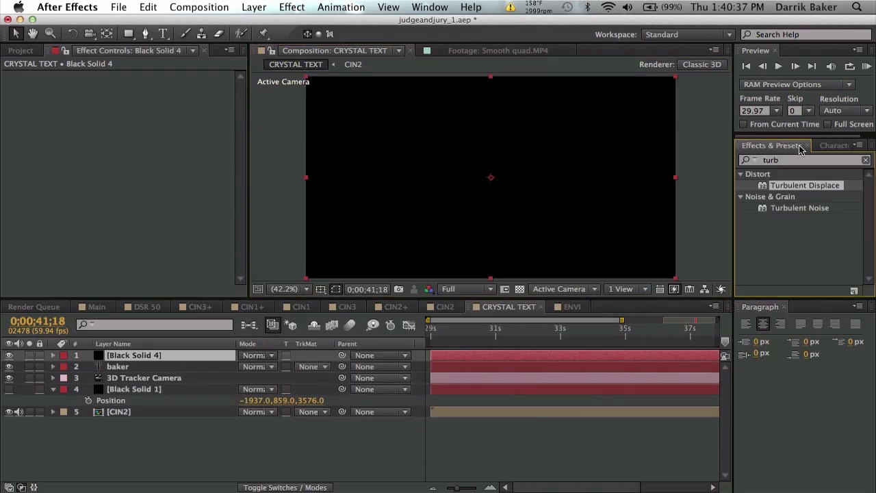
click(795, 161)
key(BackSpace)
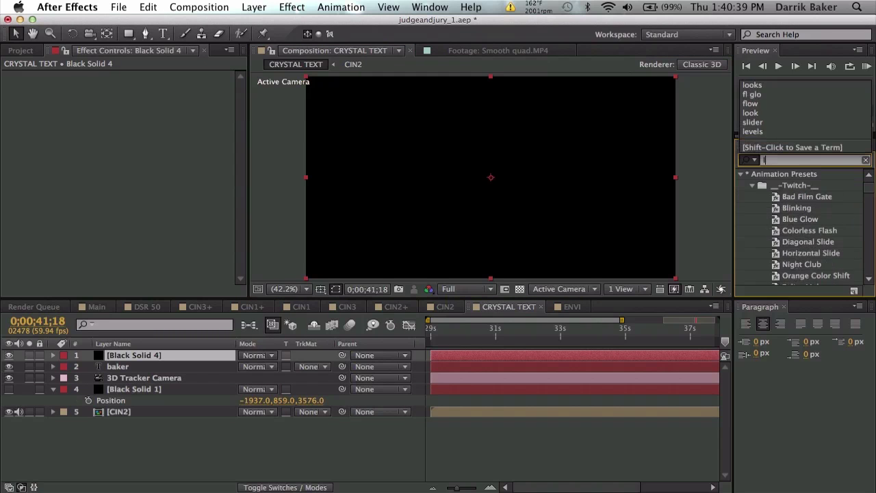
text(elem)
drag(781, 184, 604, 356)
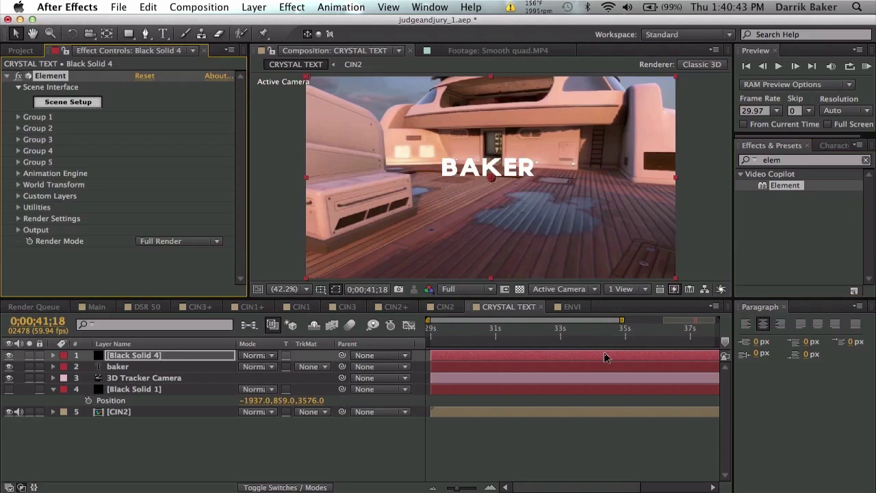
Step: Set Element's Custom Layers Path Layer 1 to the baker text layer
click(19, 196)
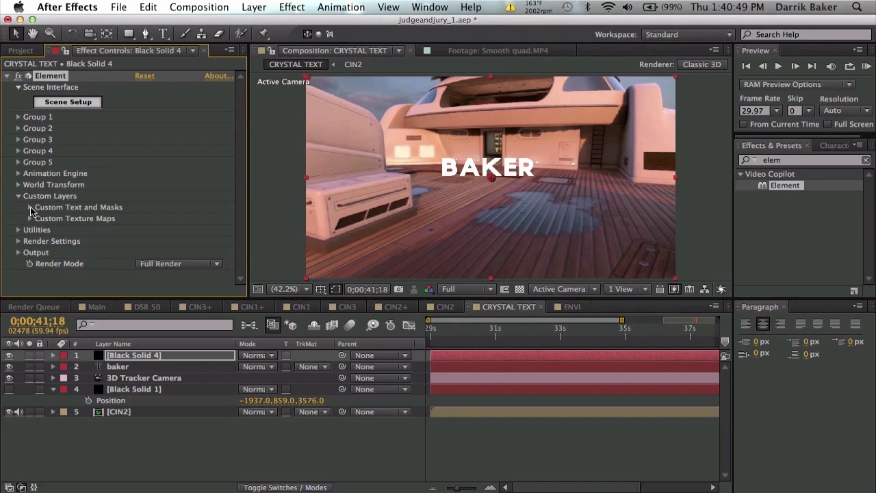
click(30, 207)
scroll(109, 206, down, 1)
click(145, 190)
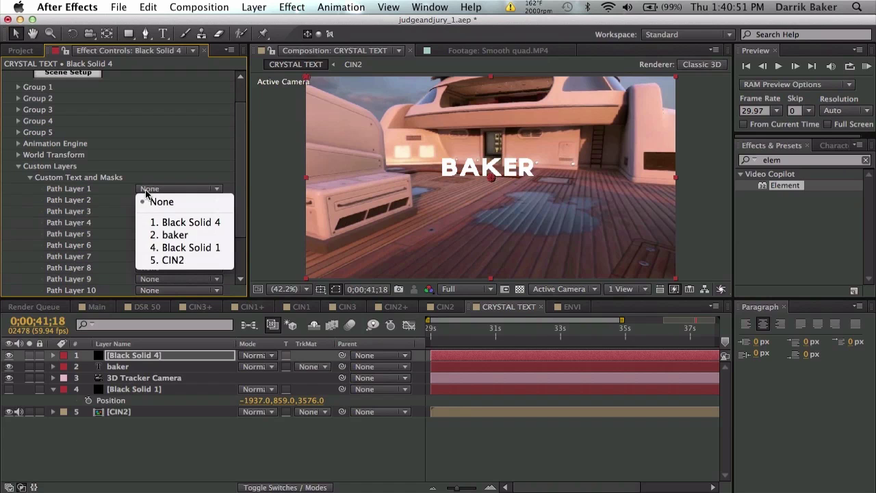
click(178, 233)
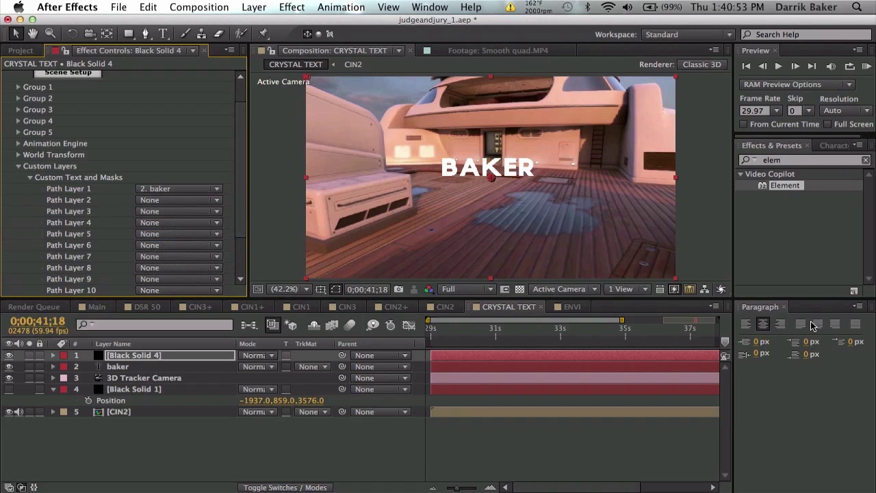
click(784, 307)
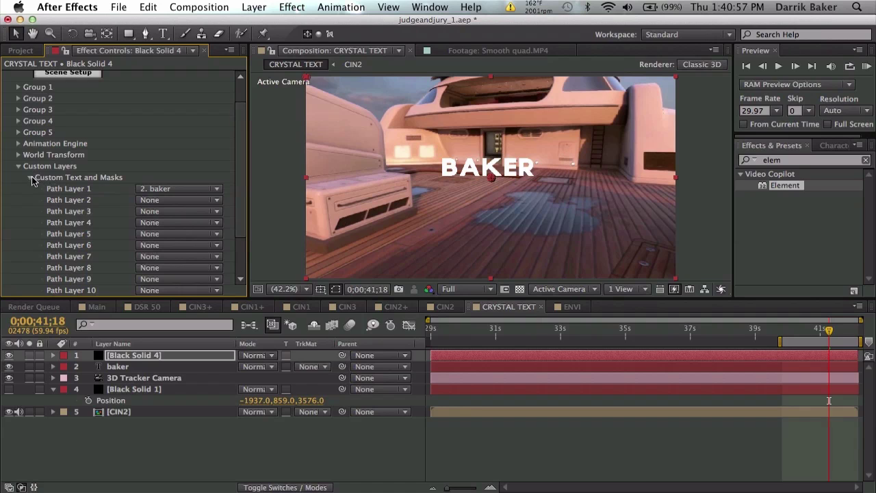
Step: Duplicate the CIN2 footage layer and select the lower copy
click(157, 413)
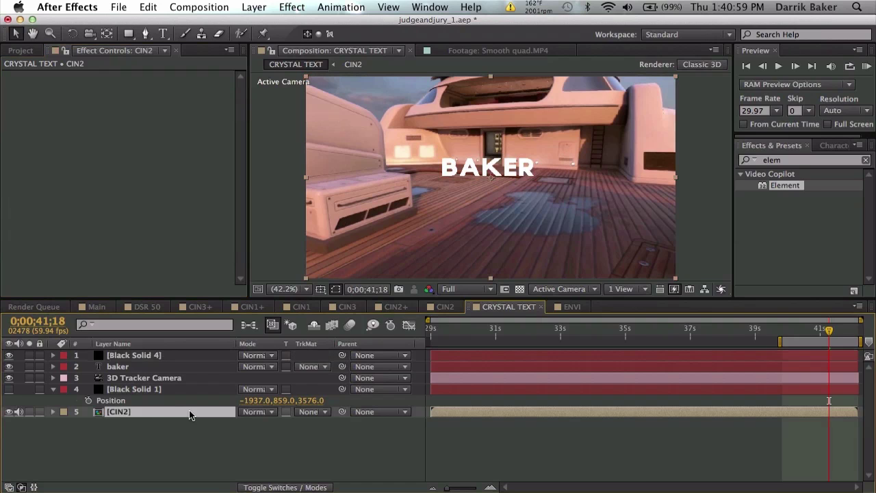
key(super+d)
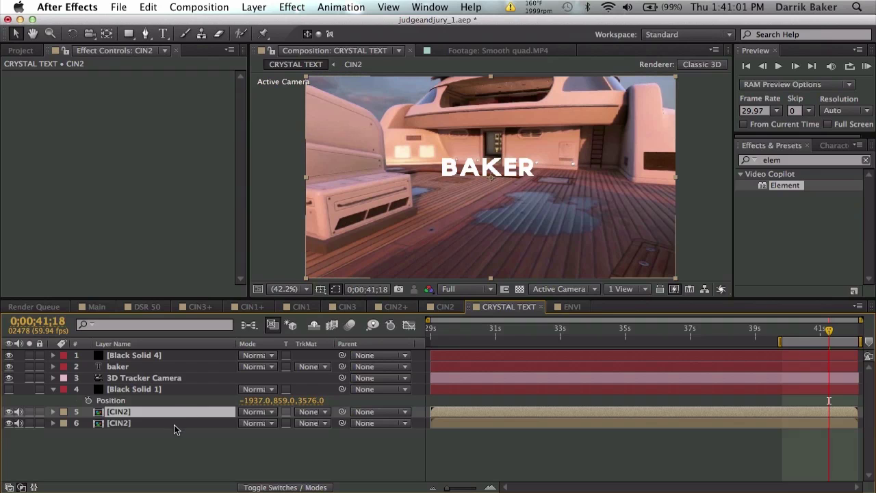
click(173, 423)
right_click(173, 424)
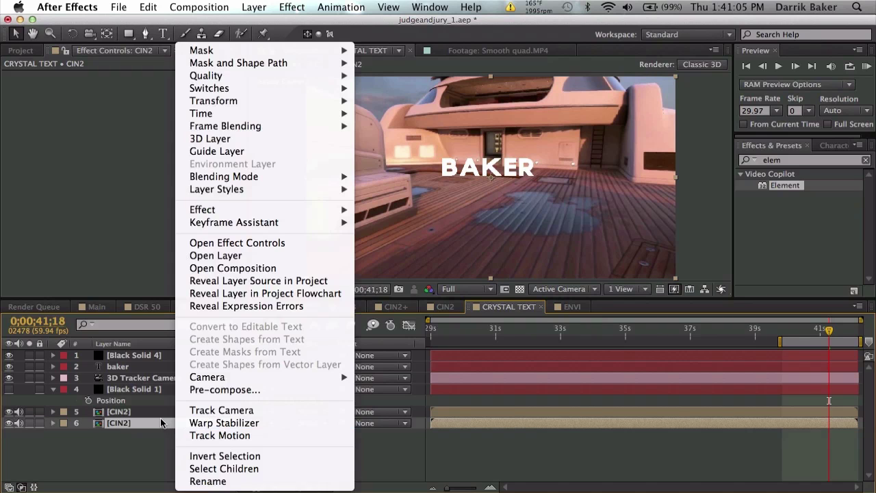
key(Escape)
Step: Precompose CIN2 into a new comp named Environment
click(254, 7)
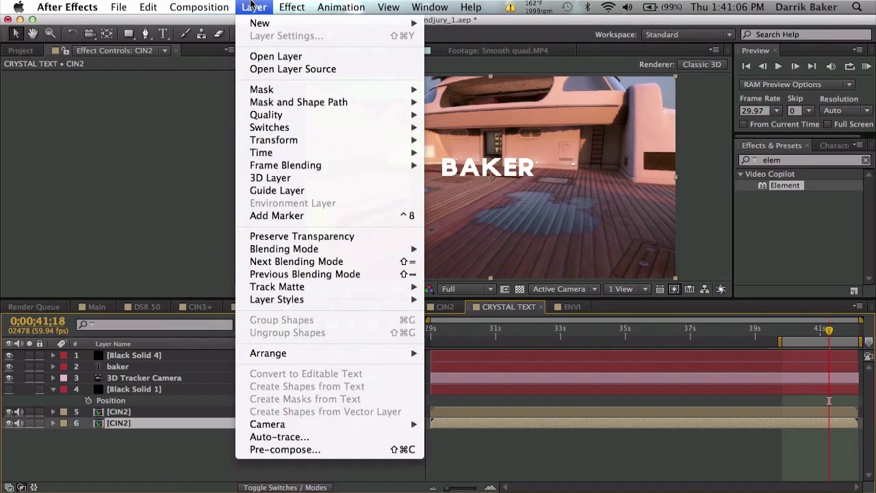
click(317, 452)
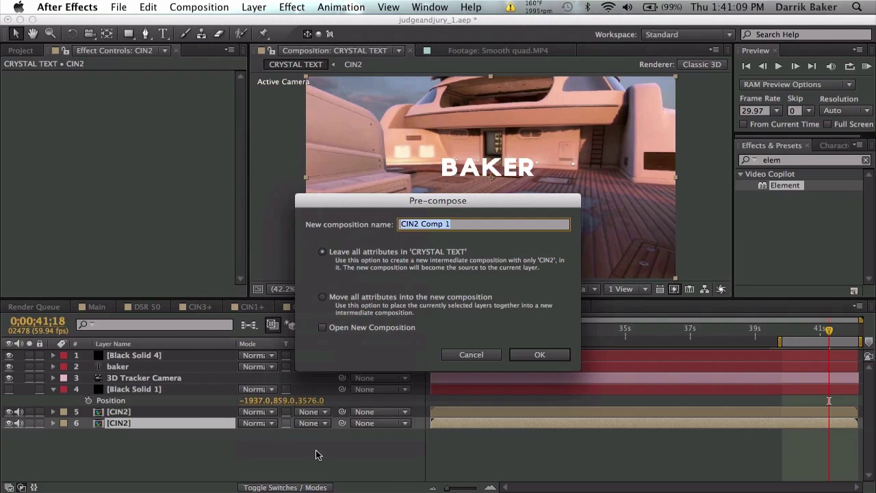
text(Environment)
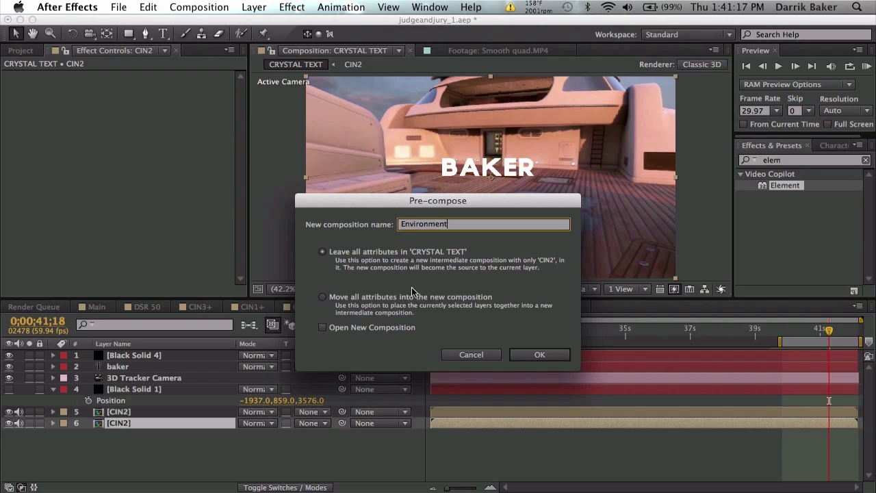
click(540, 353)
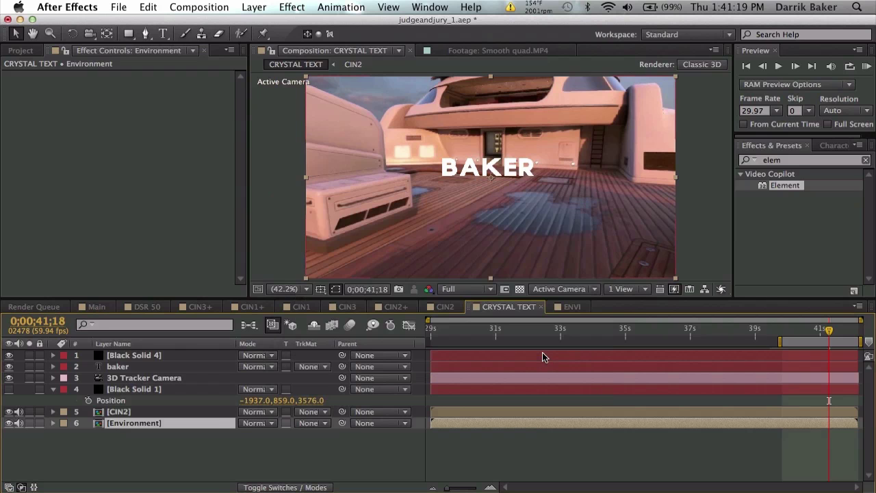
Step: Inside the Environment precomp, freeze CIN2 on frame 0;00;47;14
double_click(643, 424)
drag(654, 336, 721, 333)
click(716, 354)
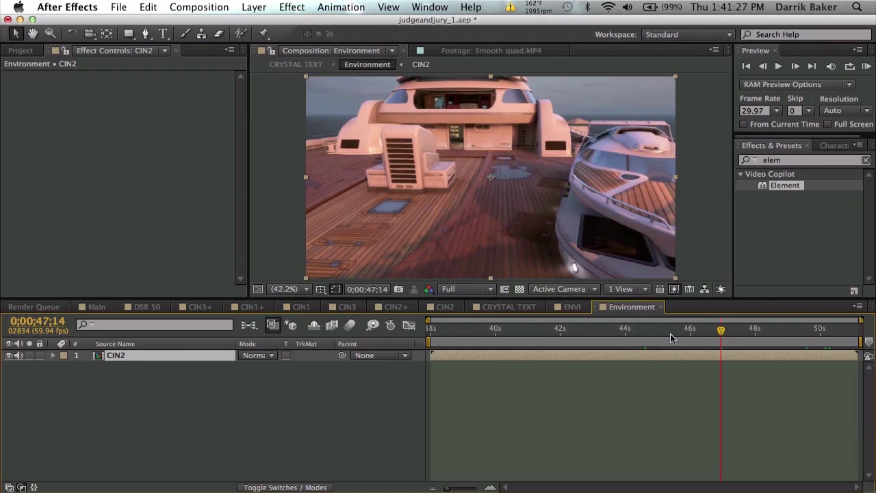
right_click(684, 352)
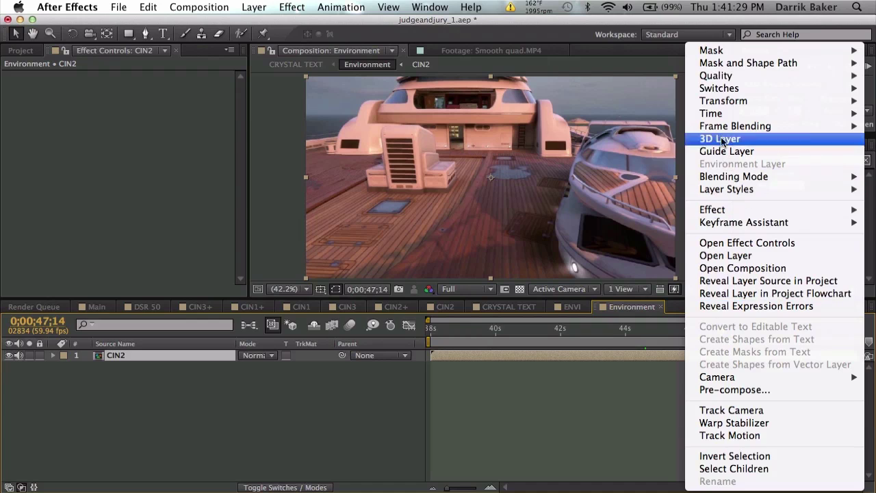
mouse_move(714, 115)
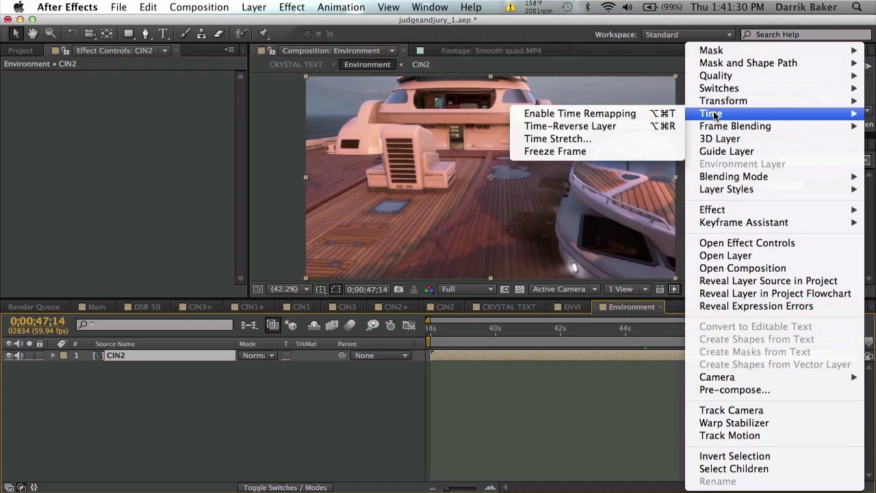
click(631, 150)
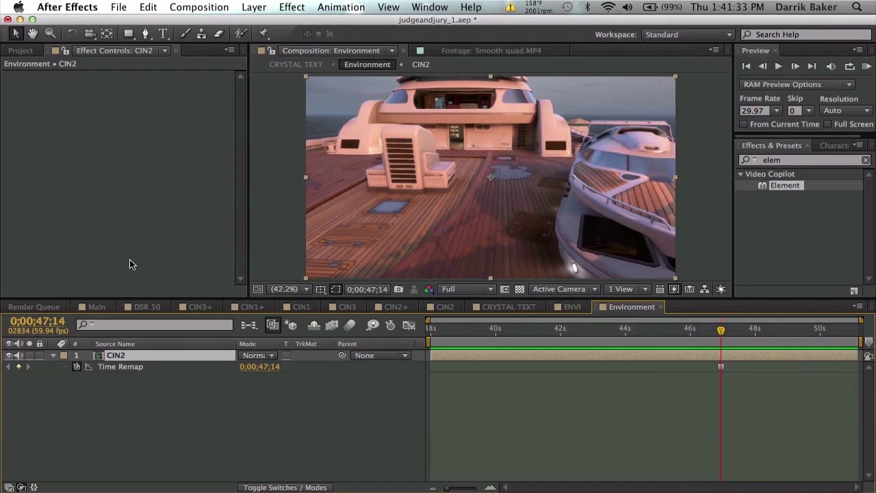
Step: Back in CRYSTAL TEXT at 0;00;38;24, rename Black Solid 4 to Element
click(531, 306)
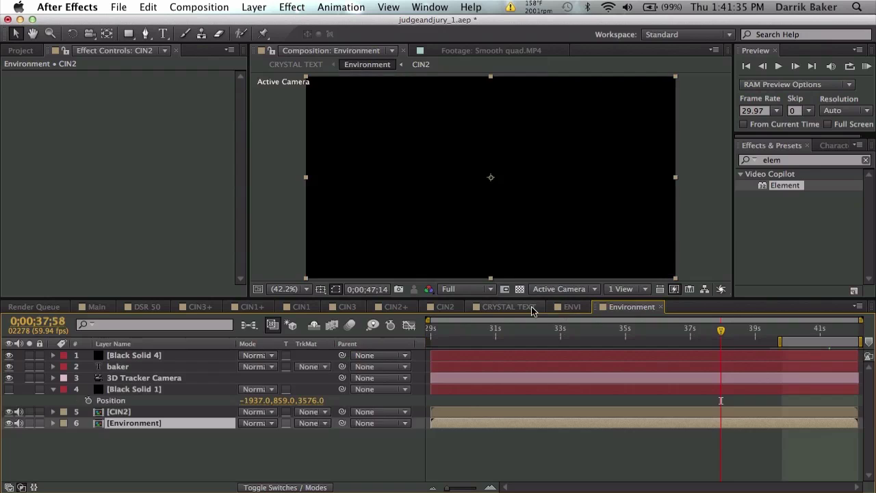
drag(714, 339, 735, 339)
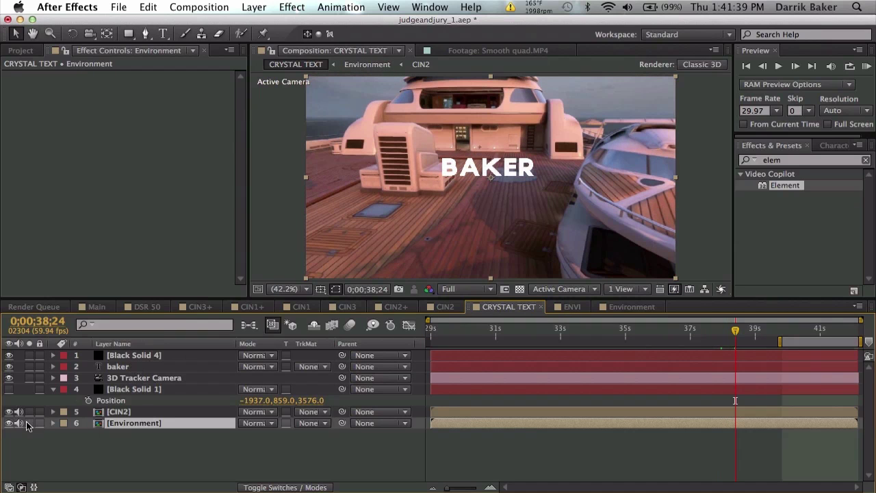
click(145, 355)
key(Return)
text(E)
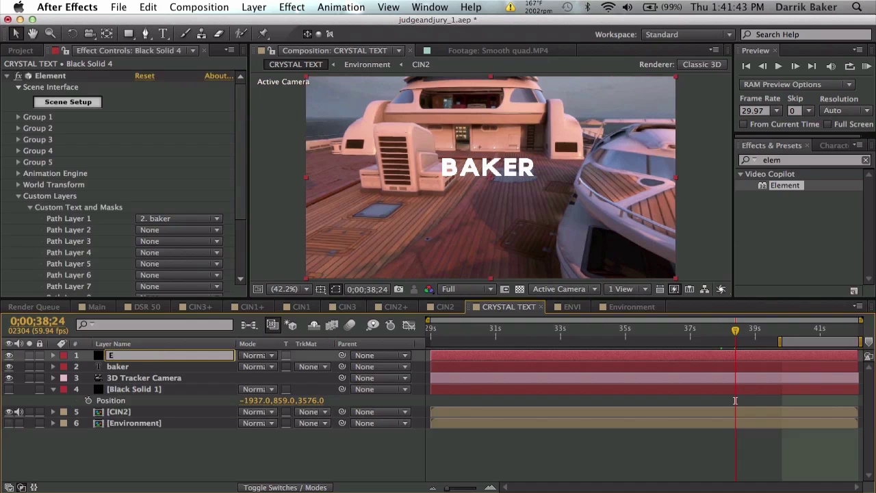
text(lement)
key(Return)
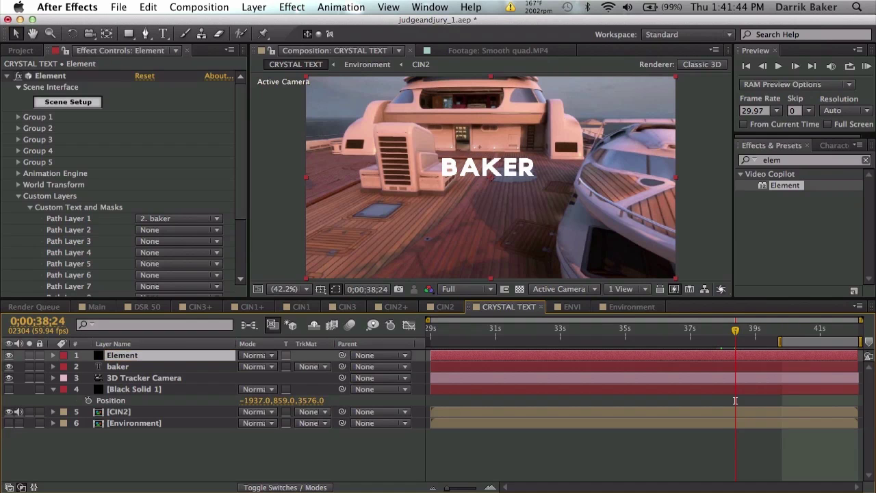
Step: Set Element's Custom Texture Maps Layer 1 to the Environment layer
click(30, 207)
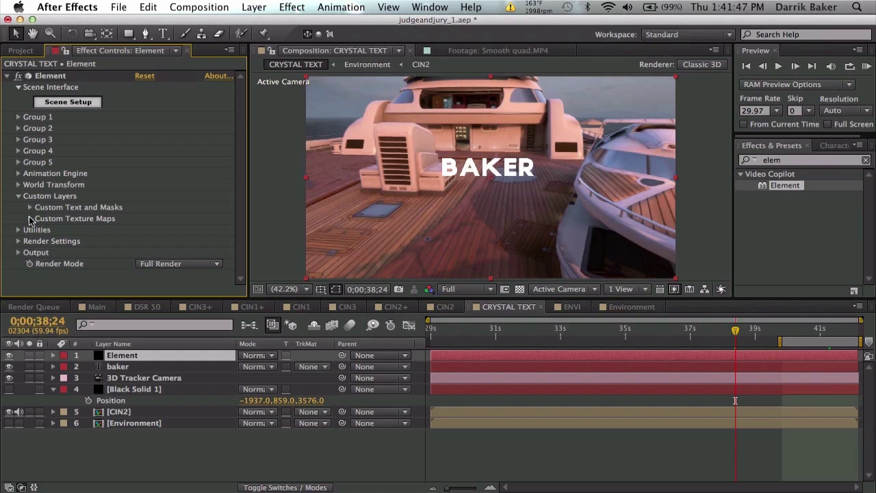
click(30, 218)
click(151, 191)
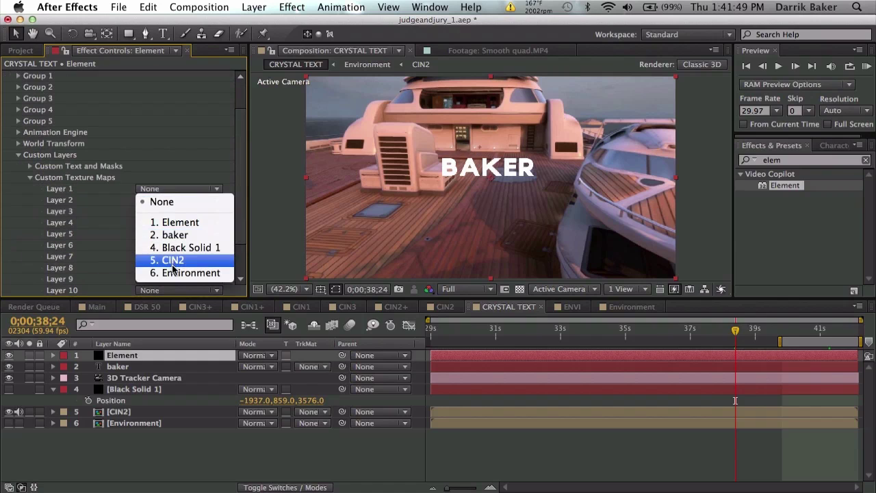
click(179, 273)
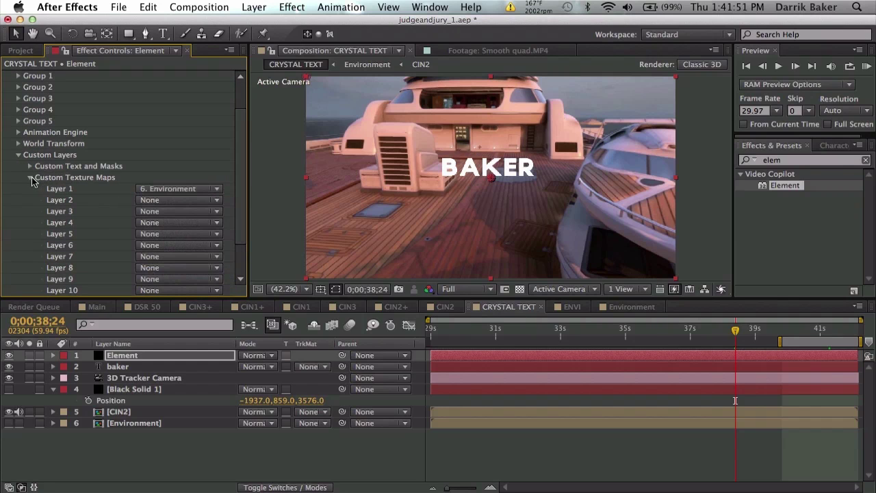
Step: Open Element's Scene Setup and extrude BAKER into a 3D model
click(31, 178)
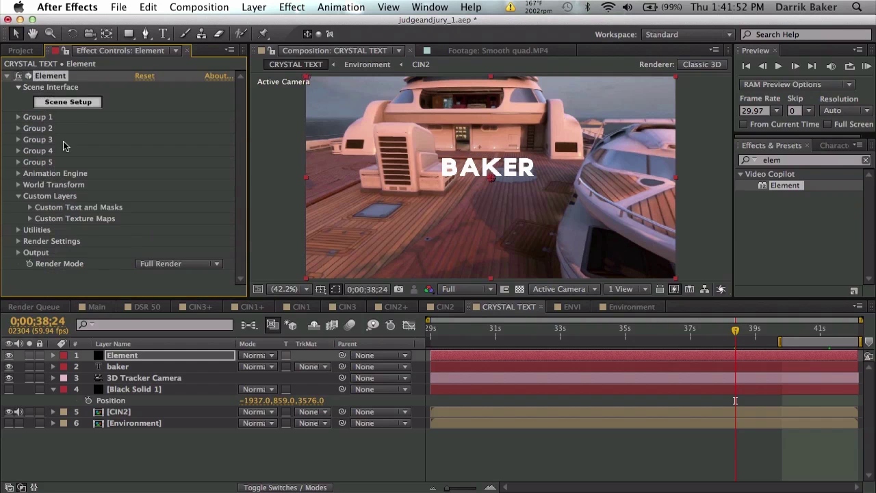
click(71, 107)
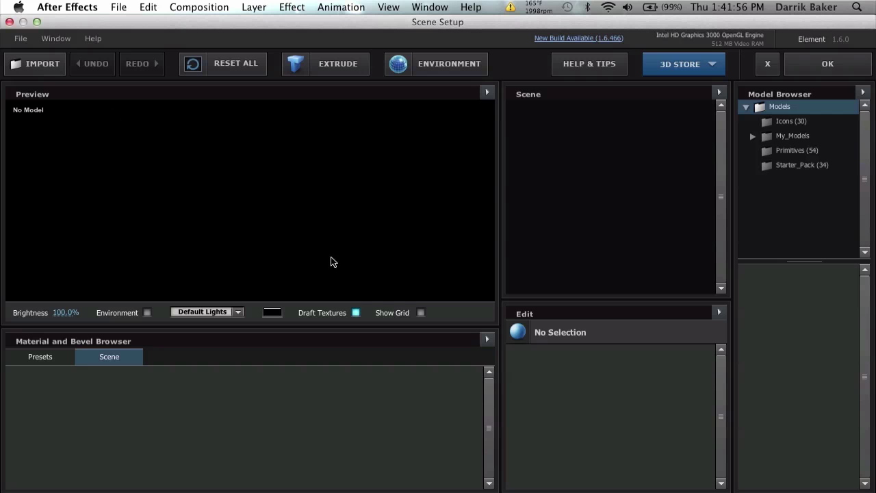
click(357, 68)
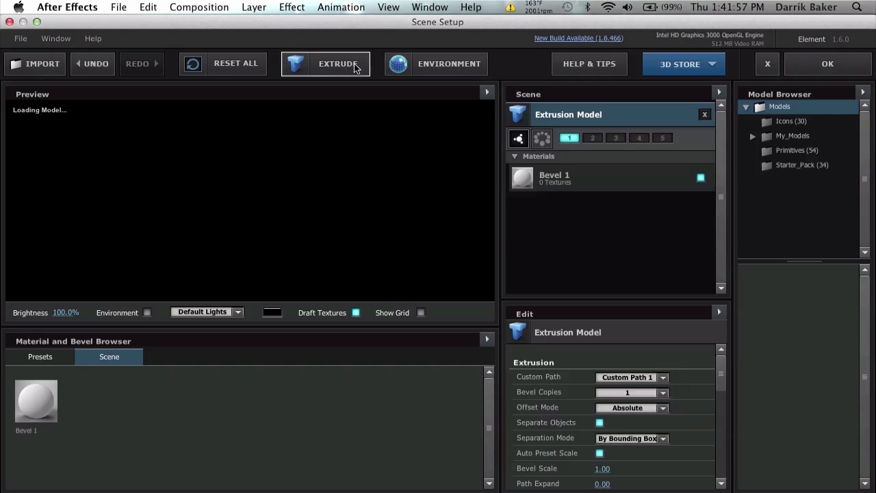
scroll(283, 193, up, 5)
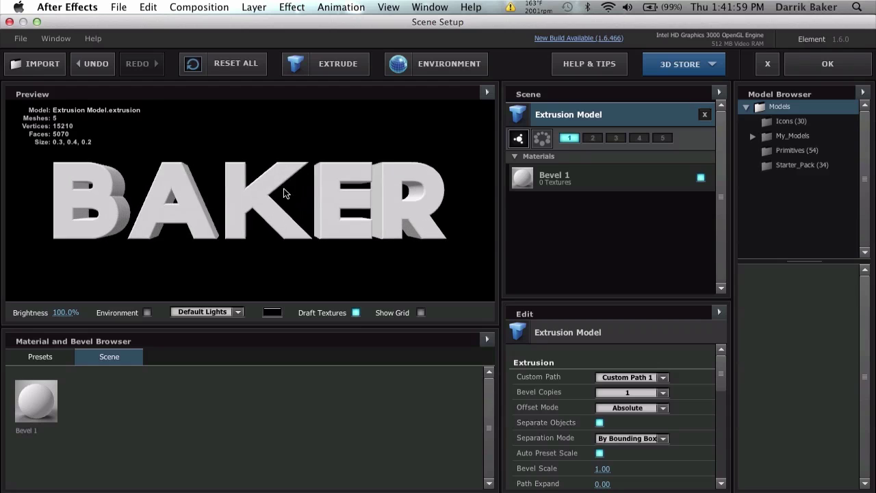
Step: Set the Bevel 1 material's Bevel Curve to 0
click(605, 178)
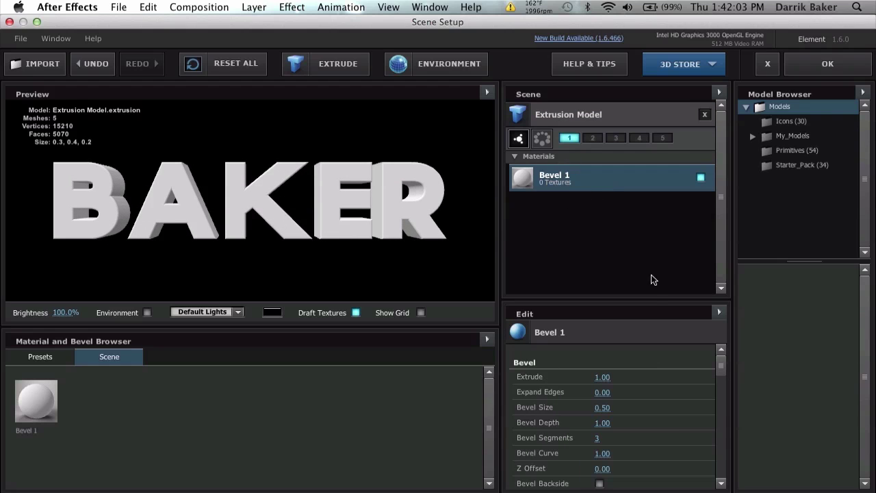
scroll(624, 418, down, 2)
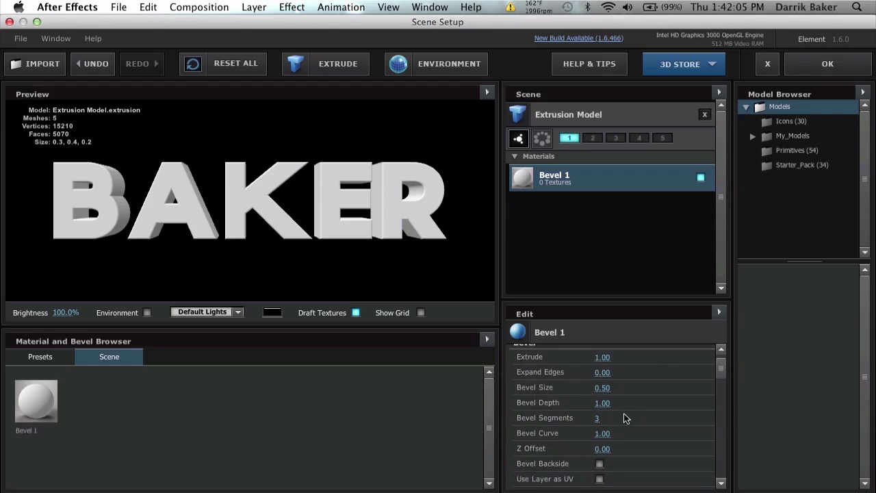
click(608, 424)
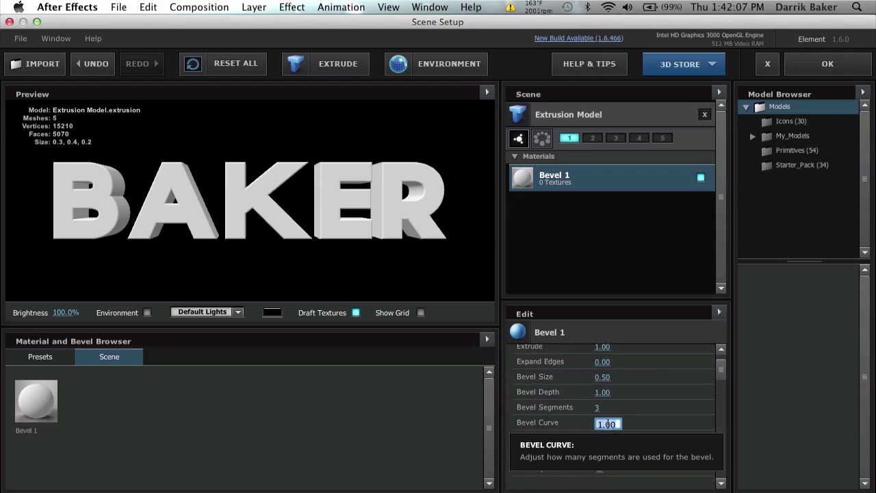
text(0)
key(Return)
scroll(380, 227, up, 5)
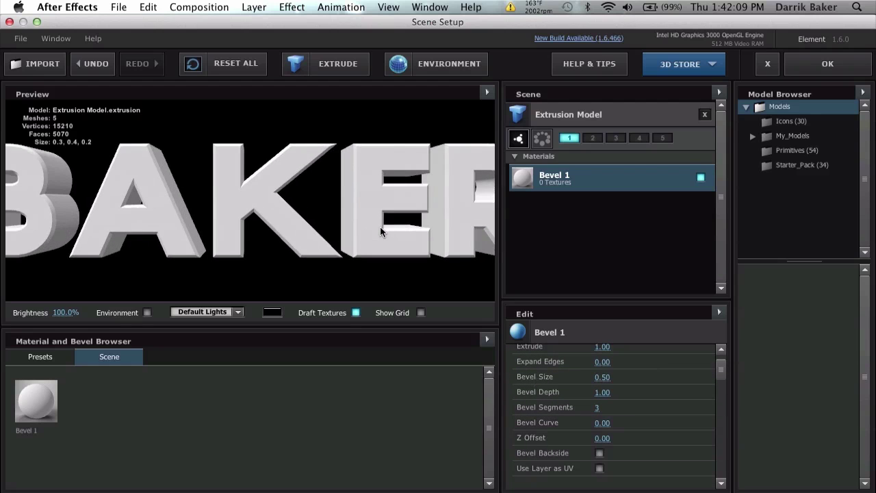
drag(290, 195, 277, 214)
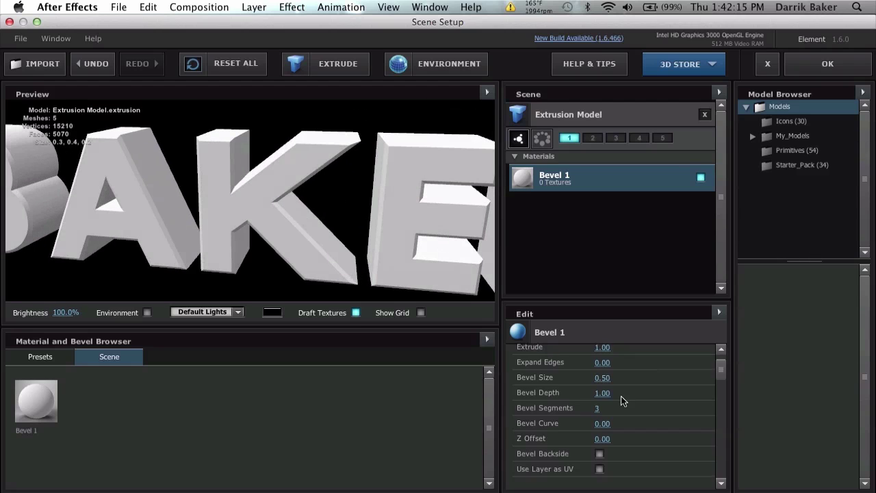
Step: Set the extrude depth to 0.75 and enable Bevel Backside
scroll(621, 396, up, 2)
click(606, 376)
text(0.75)
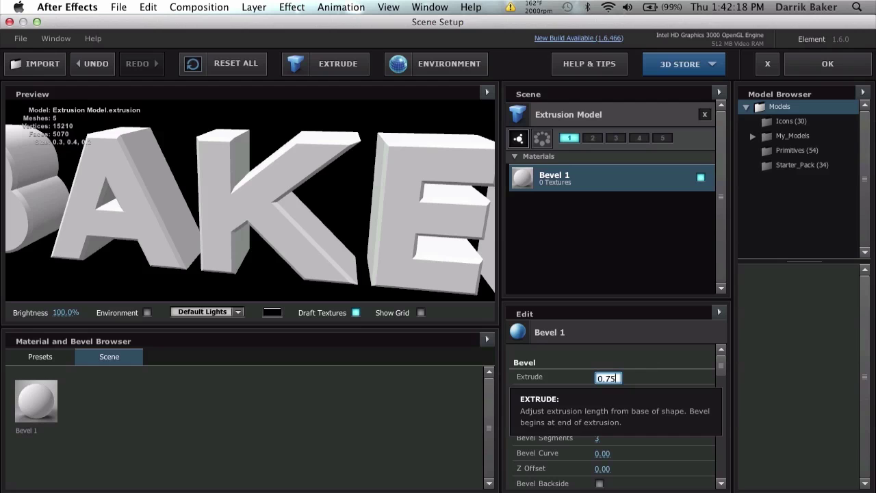
key(Return)
drag(408, 192, 361, 146)
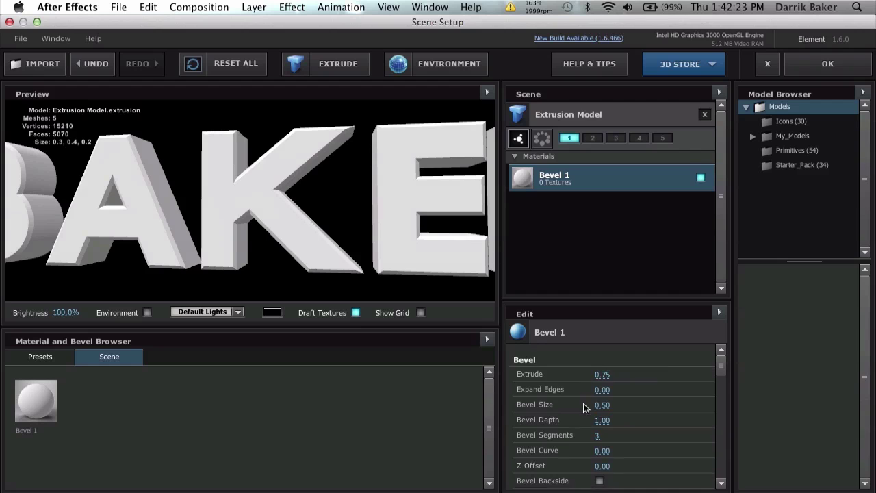
scroll(584, 407, down, 3)
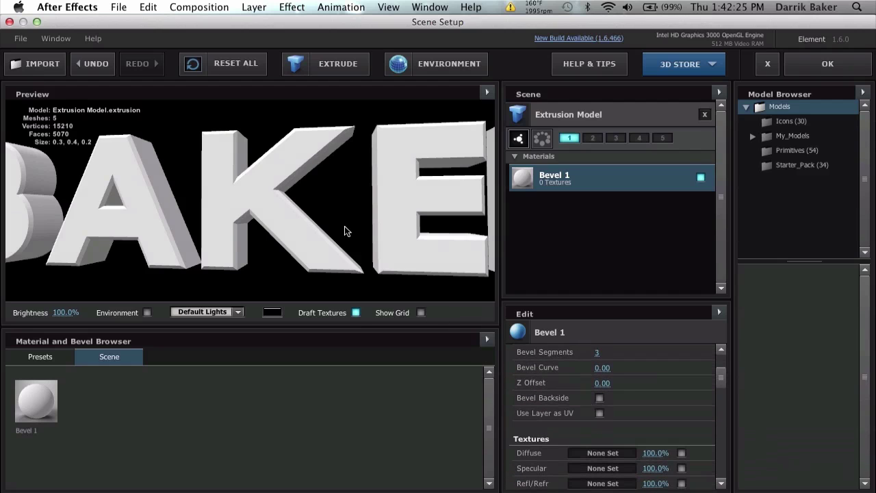
drag(344, 229, 312, 178)
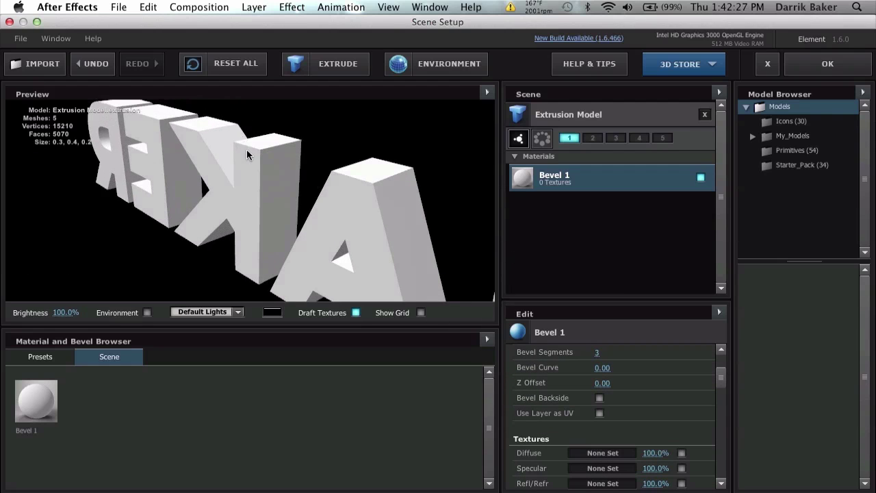
click(600, 398)
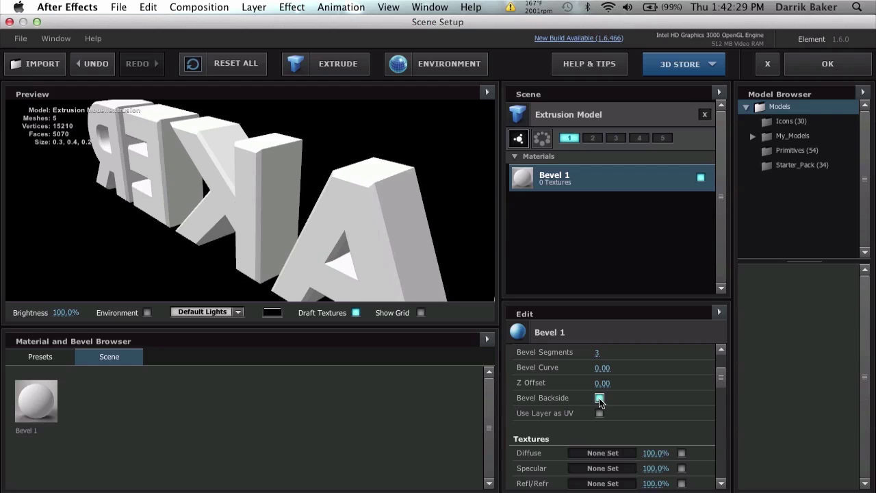
drag(385, 217, 253, 191)
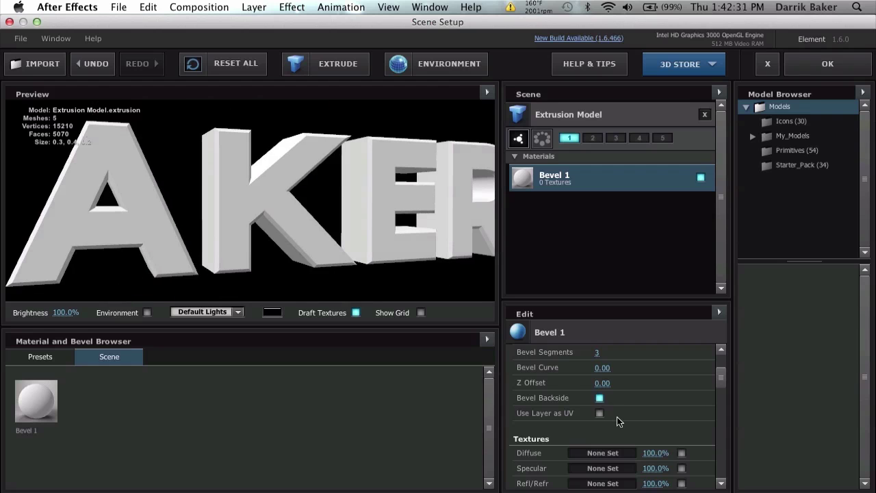
scroll(616, 416, down, 5)
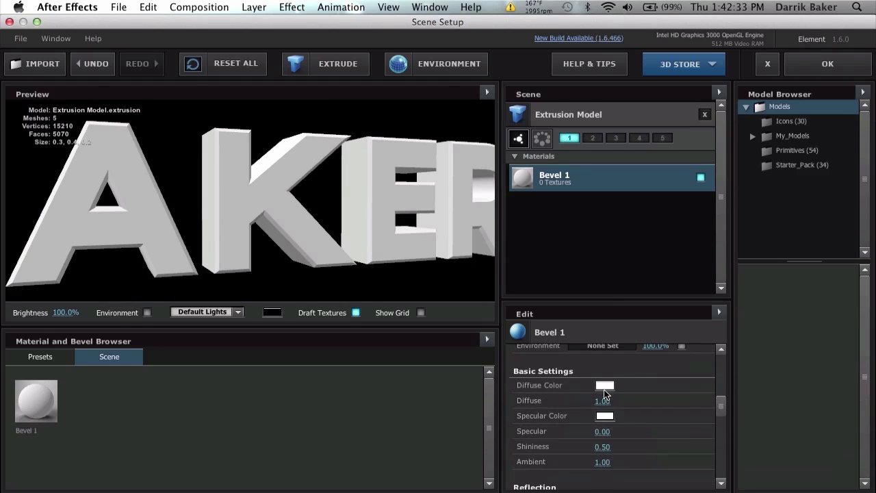
Step: Set the Bevel 1 diffuse colour to pure black (000000)
click(604, 386)
click(377, 205)
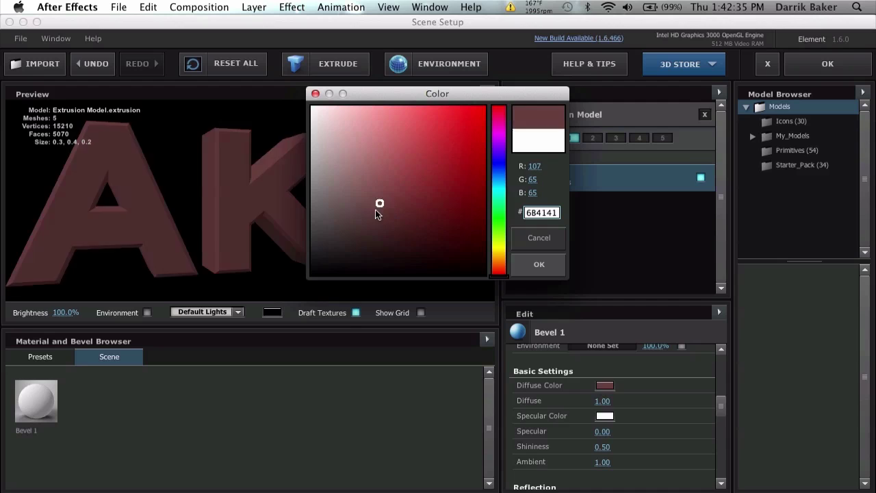
drag(375, 210, 309, 275)
click(557, 272)
Step: Set reflection intensity to 100% and reflection Fresnel to 1.00
scroll(583, 420, down, 1)
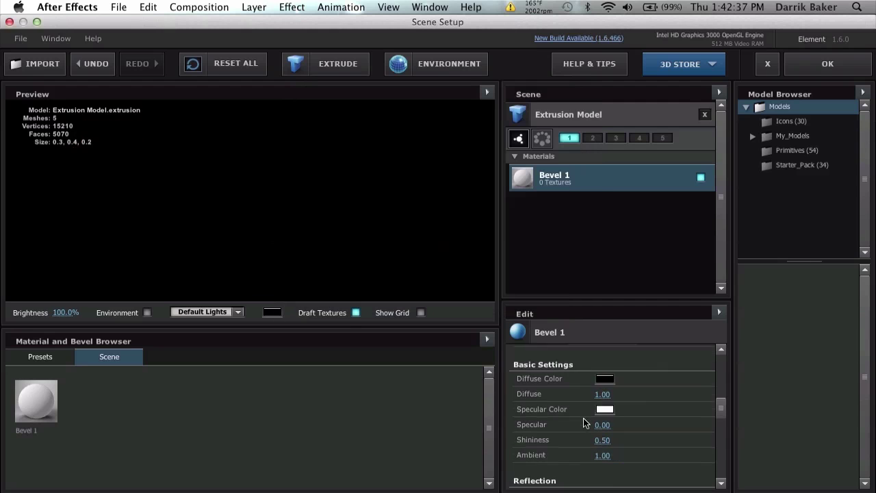
scroll(583, 419, down, 2)
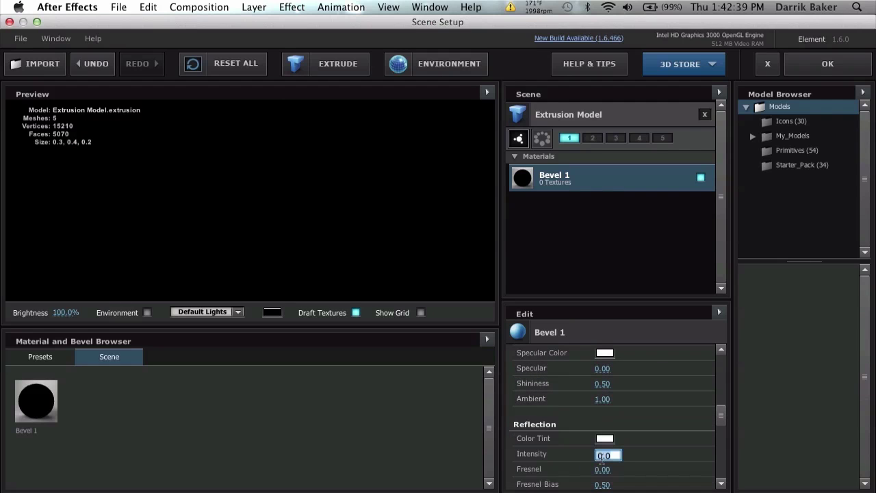
text(100)
key(Return)
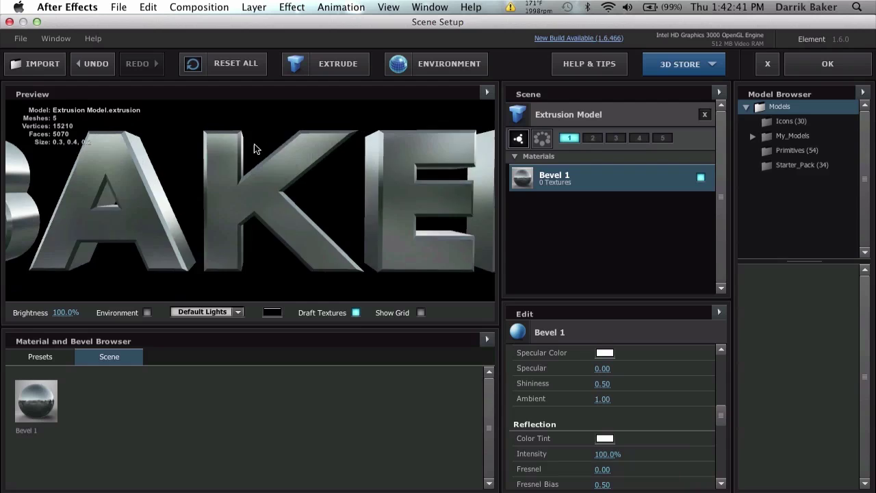
scroll(270, 188, down, 3)
mouse_move(273, 201)
mouse_down()
mouse_move(273, 246)
mouse_move(288, 199)
mouse_up()
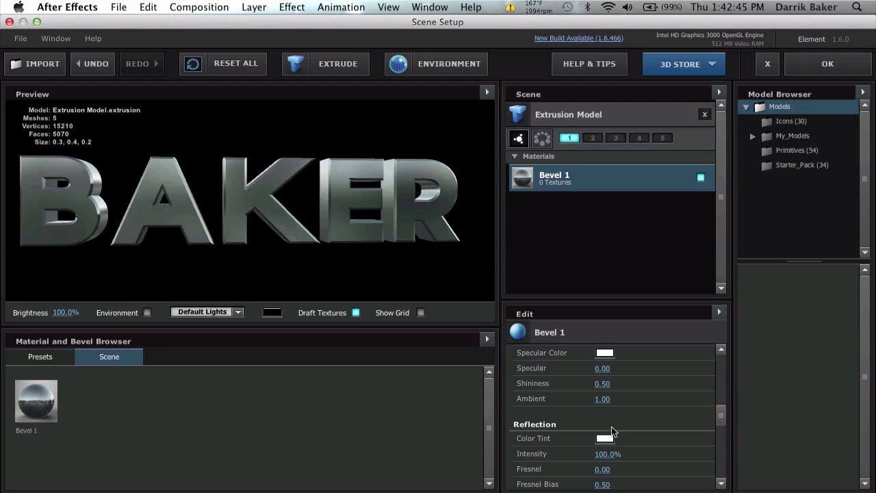
scroll(612, 431, down, 3)
drag(611, 415, 694, 416)
mouse_move(383, 220)
mouse_down()
mouse_move(352, 201)
mouse_move(358, 215)
mouse_move(381, 212)
mouse_move(382, 222)
mouse_up()
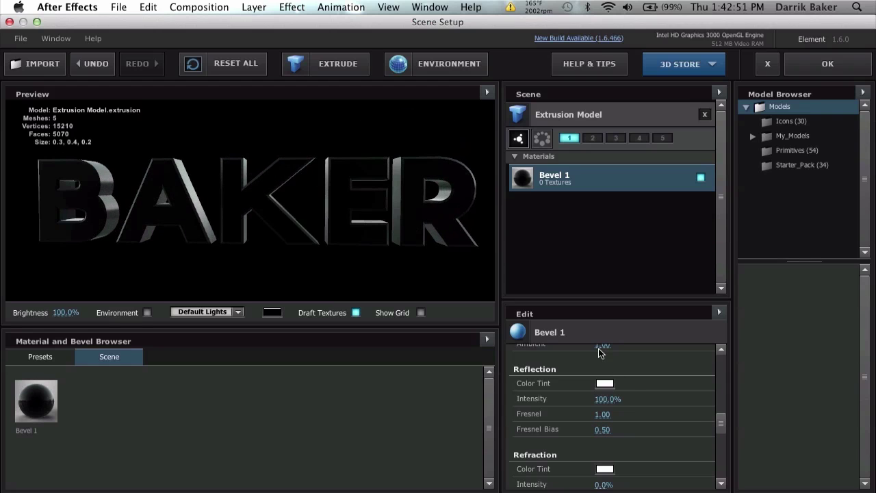
scroll(624, 390, down, 3)
Step: Set refraction intensity to 100% and refraction Fresnel to -1.00
click(603, 424)
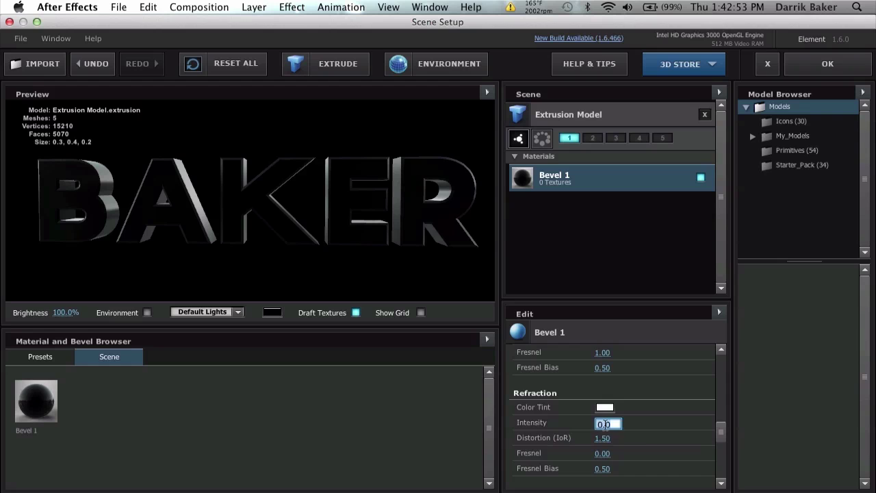
text(100)
key(Return)
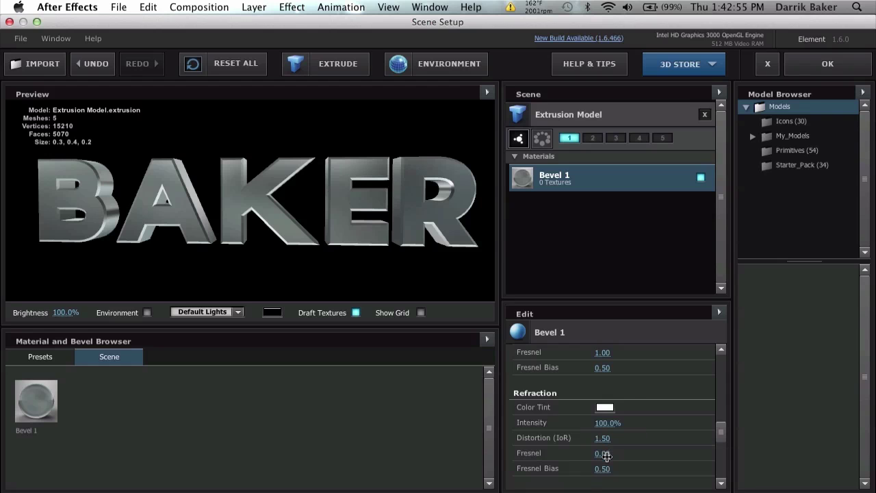
drag(604, 455, 507, 450)
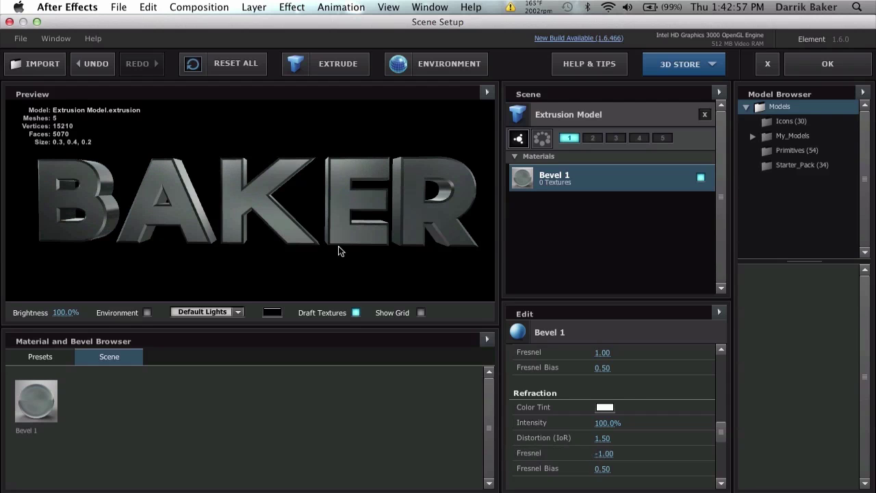
drag(310, 198, 230, 205)
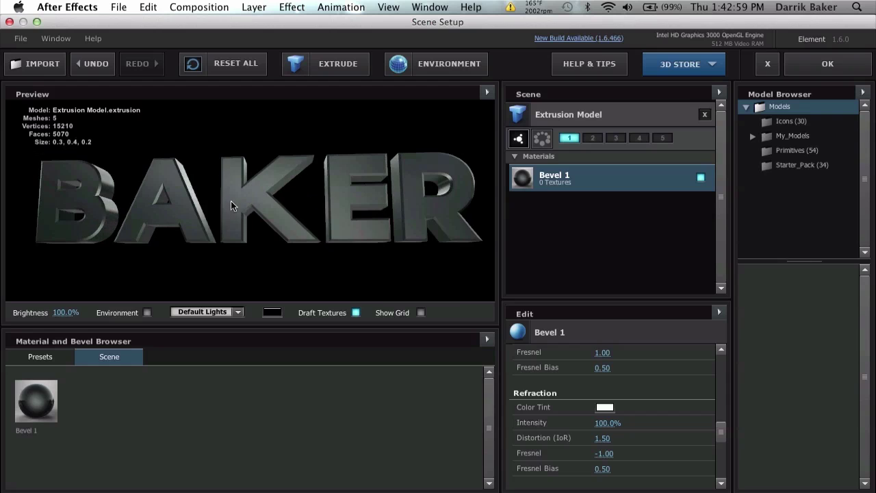
drag(290, 208, 312, 218)
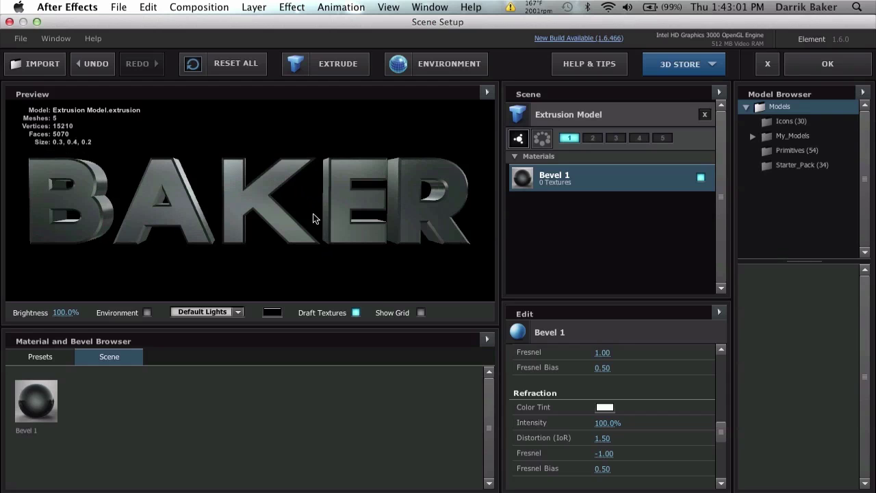
drag(396, 244, 367, 242)
drag(243, 210, 257, 196)
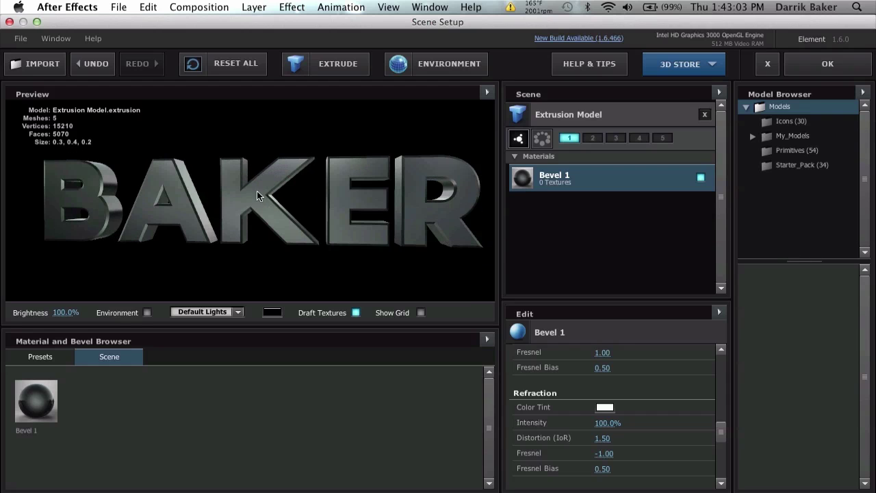
Step: Use Custom Layer 1 [Environment] as the BAKER text's environment map
click(438, 68)
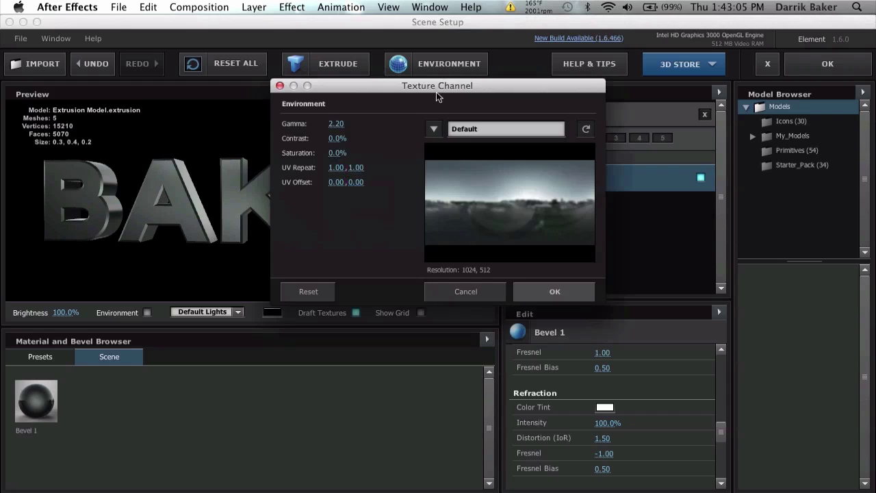
click(434, 126)
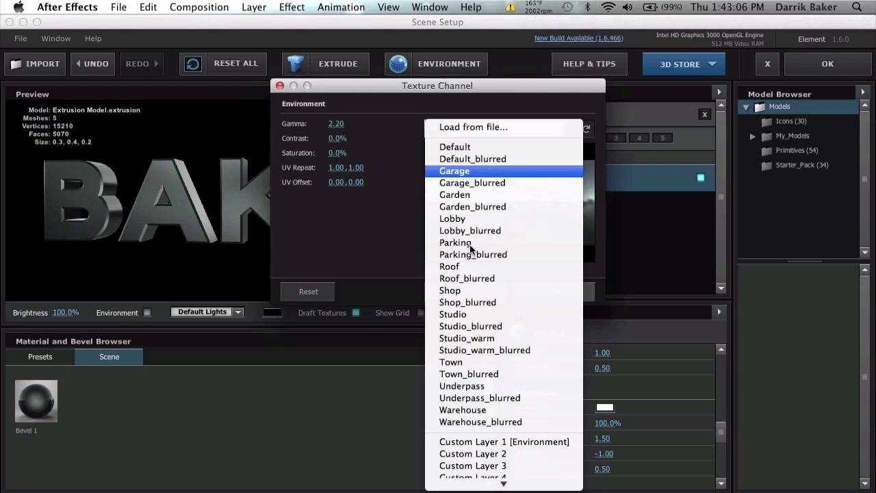
click(506, 441)
click(557, 295)
drag(356, 244, 319, 287)
Step: Lower the Bevel 1 material's Force Opacity to about 49%
scroll(317, 244, up, 5)
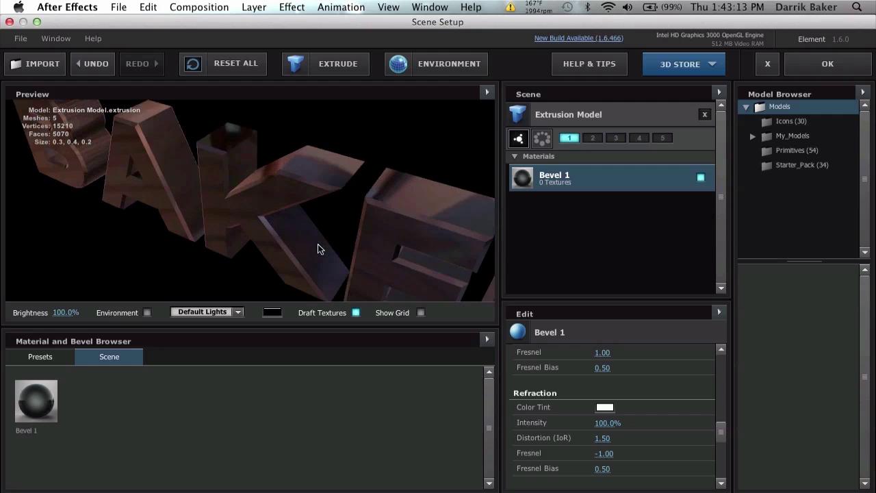
drag(317, 244, 345, 218)
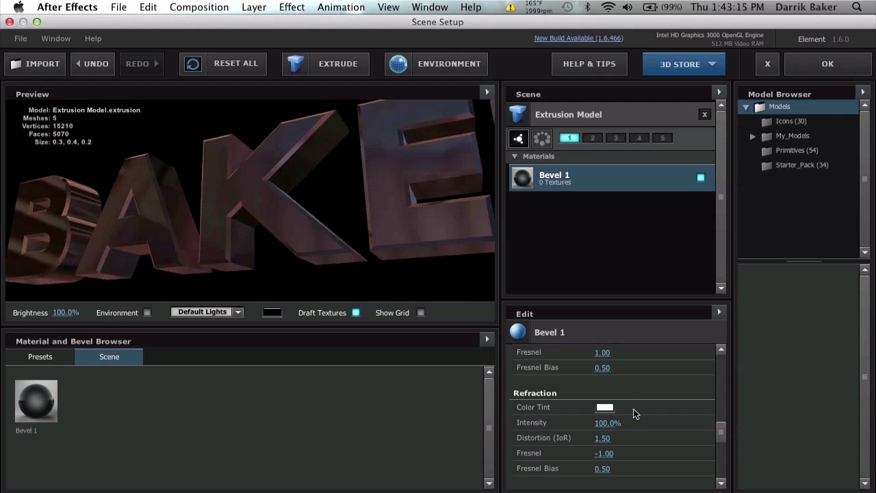
scroll(633, 408, down, 1)
scroll(633, 408, down, 10)
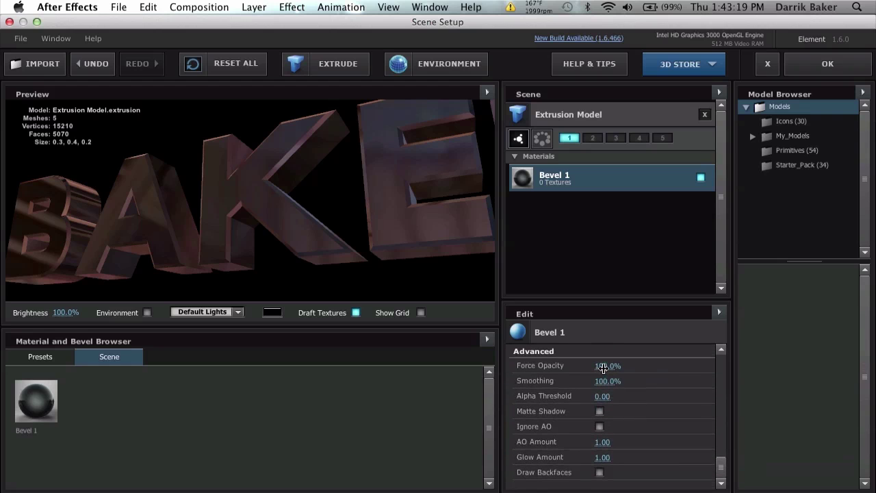
drag(602, 368, 565, 368)
drag(306, 209, 275, 265)
Step: Set the Bevel 1 Force Opacity to exactly 75%
click(606, 365)
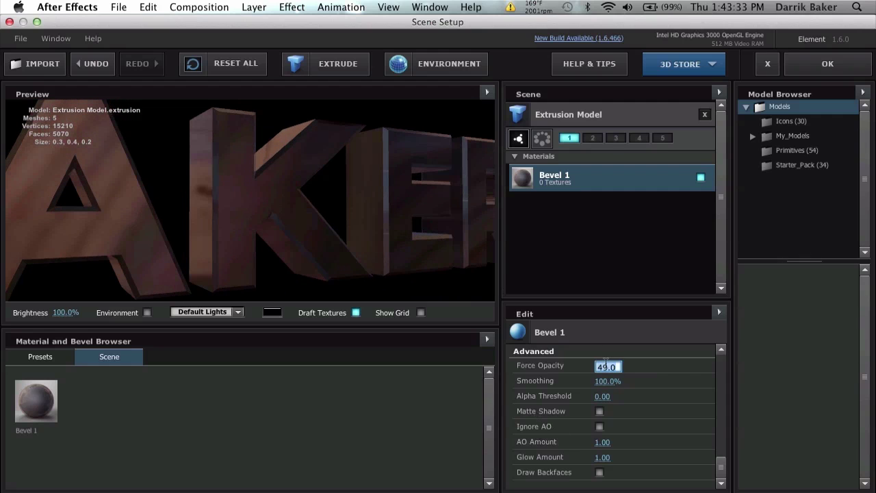
text(75)
key(Return)
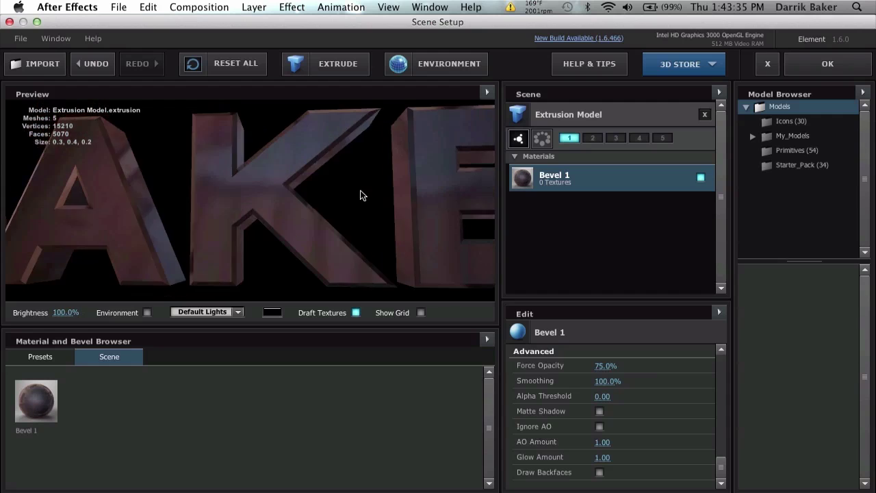
drag(356, 196, 362, 227)
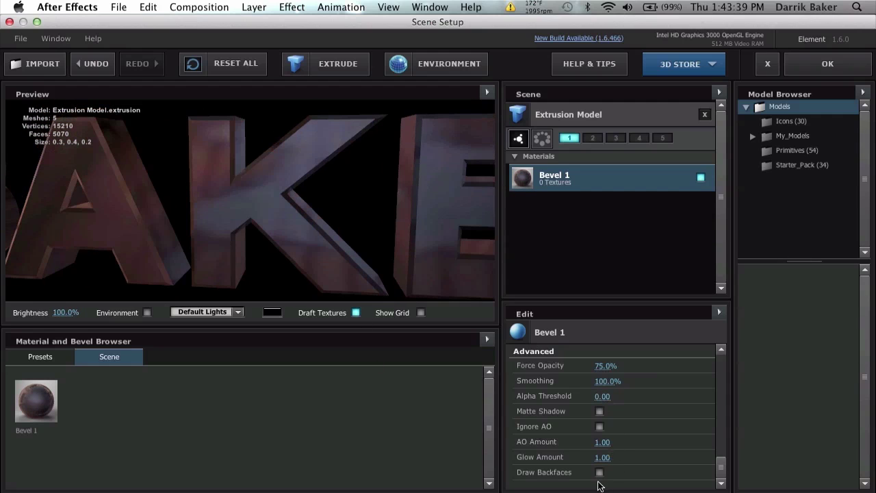
Step: Turn on Draw Backfaces so the letters read as see-through glass
click(599, 472)
mouse_move(336, 240)
mouse_down()
mouse_move(315, 196)
mouse_move(320, 176)
mouse_move(352, 168)
mouse_move(400, 172)
mouse_move(430, 226)
mouse_move(378, 285)
mouse_move(366, 229)
mouse_move(303, 221)
mouse_move(306, 260)
mouse_move(315, 236)
mouse_move(364, 226)
mouse_move(301, 190)
mouse_move(313, 201)
mouse_move(308, 224)
mouse_move(307, 197)
mouse_up()
scroll(307, 197, up, 3)
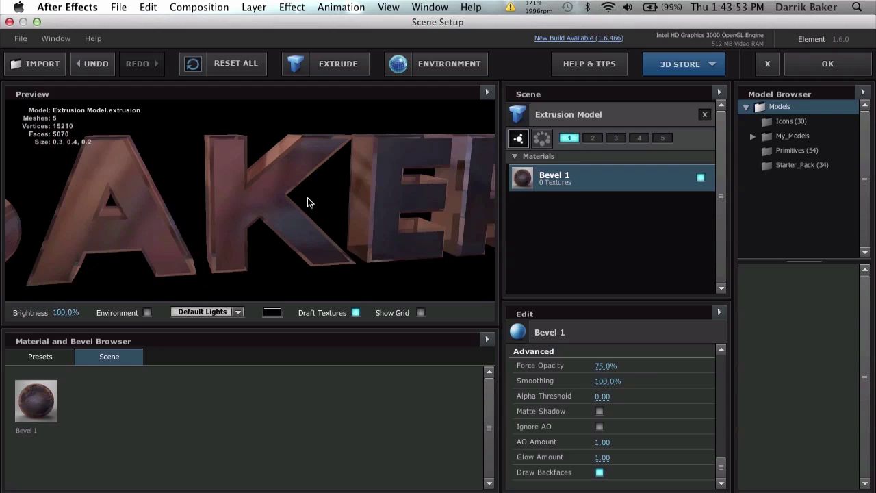
scroll(639, 374, up, 10)
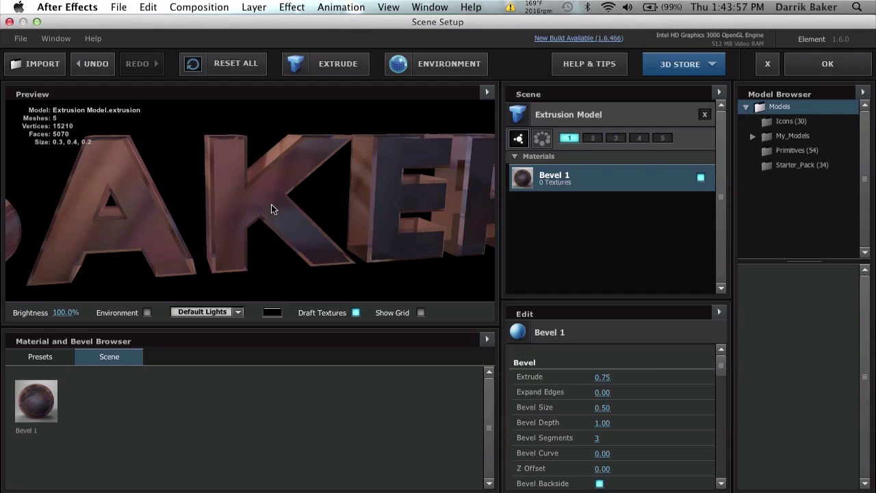
Step: Set Bevel Size to 1.00 and Expand Edges to -1.00 to slim the BAKER letters
drag(253, 202, 228, 185)
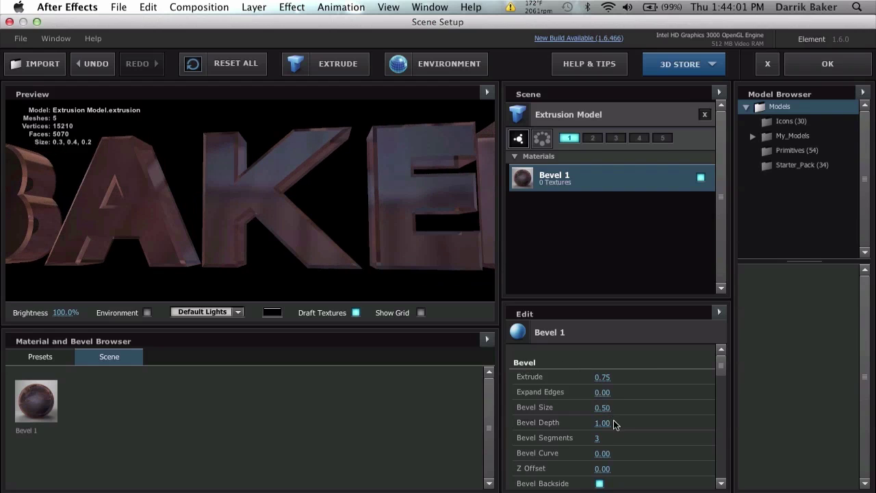
scroll(614, 425, down, 1)
drag(605, 404, 676, 401)
drag(607, 387, 523, 388)
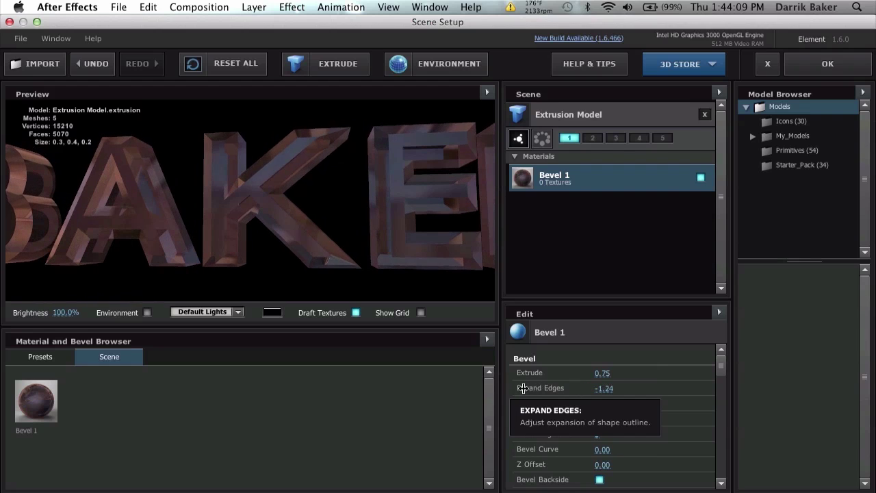
drag(386, 220, 411, 164)
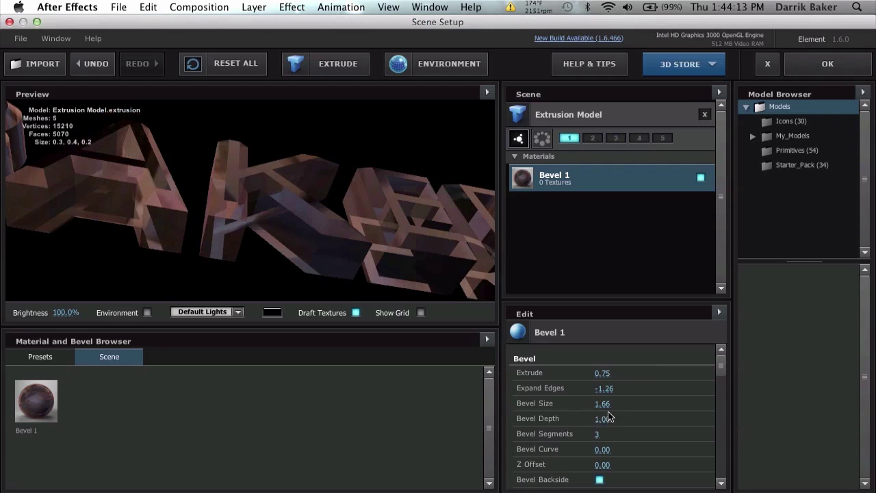
drag(604, 403, 597, 403)
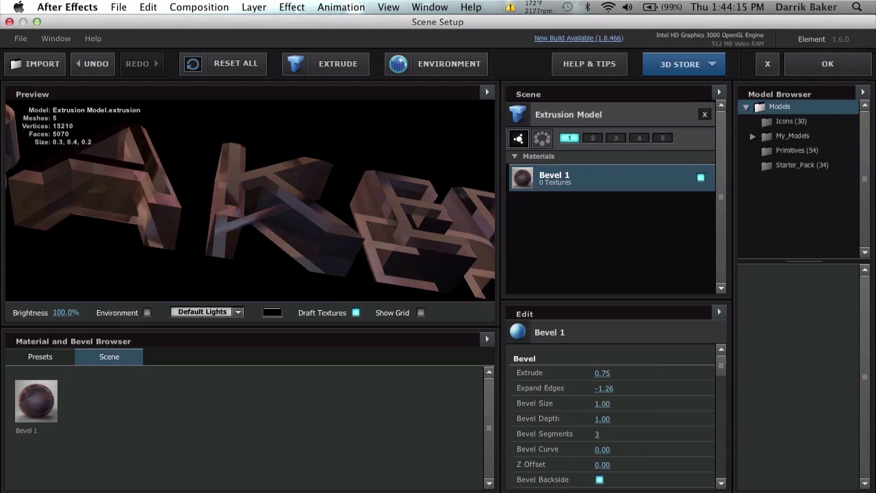
click(608, 390)
text(-1)
key(Return)
drag(342, 244, 347, 311)
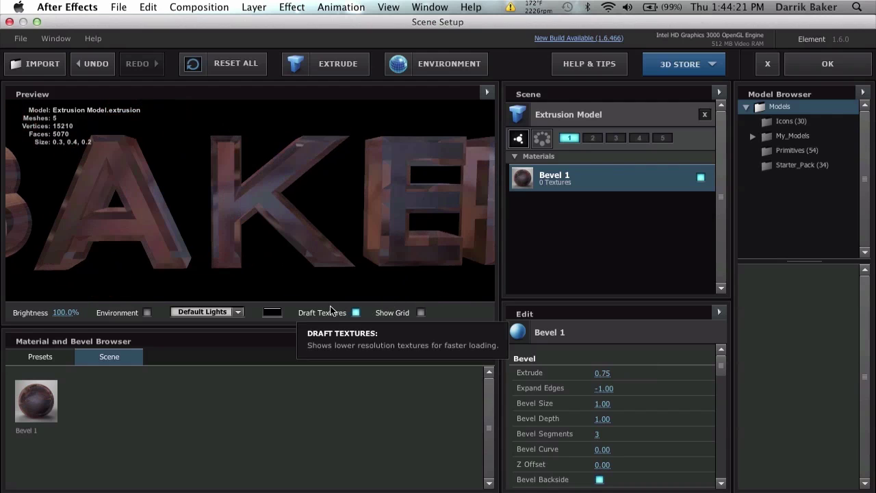
Step: Apply the 3D scene, go to frame 30;21, and show Element's World Transform settings
click(842, 66)
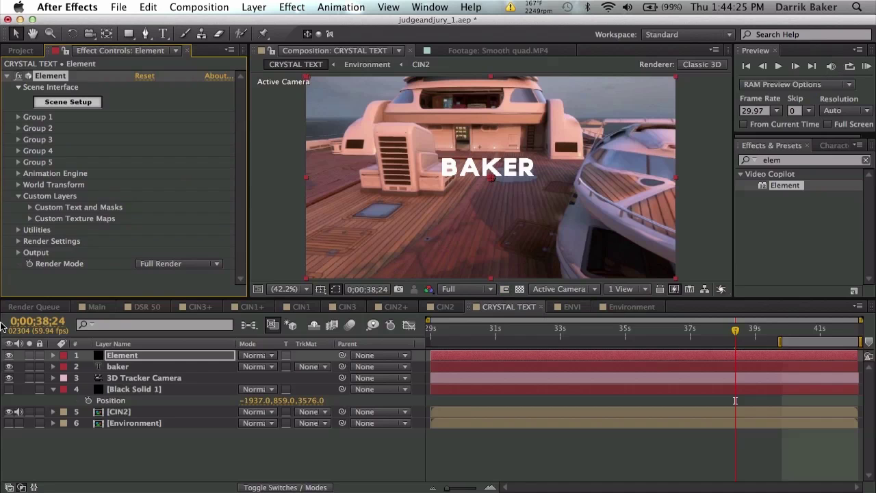
click(474, 331)
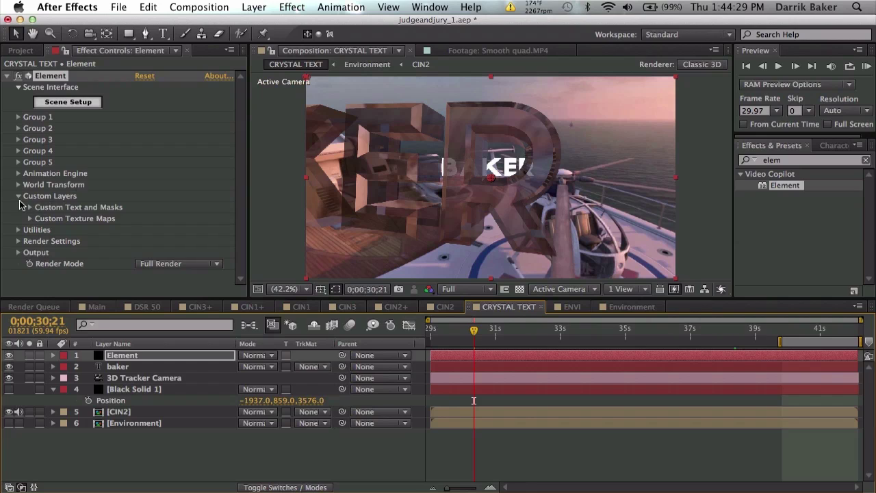
click(19, 198)
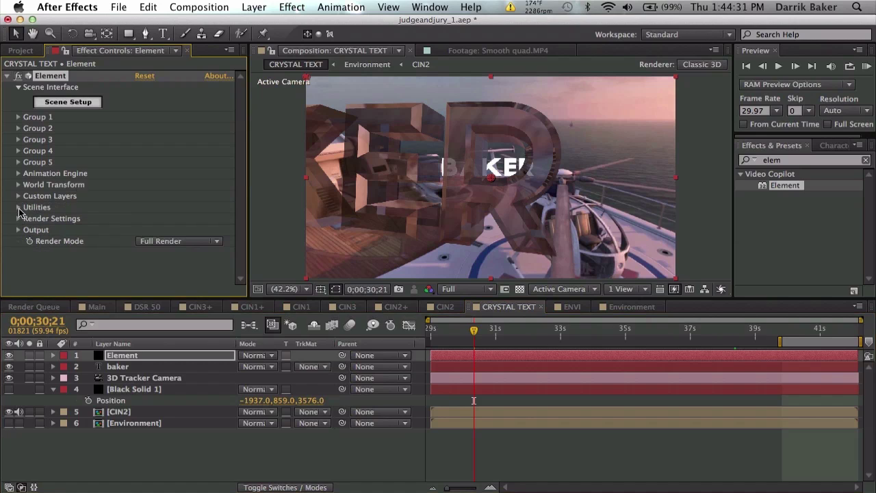
click(20, 186)
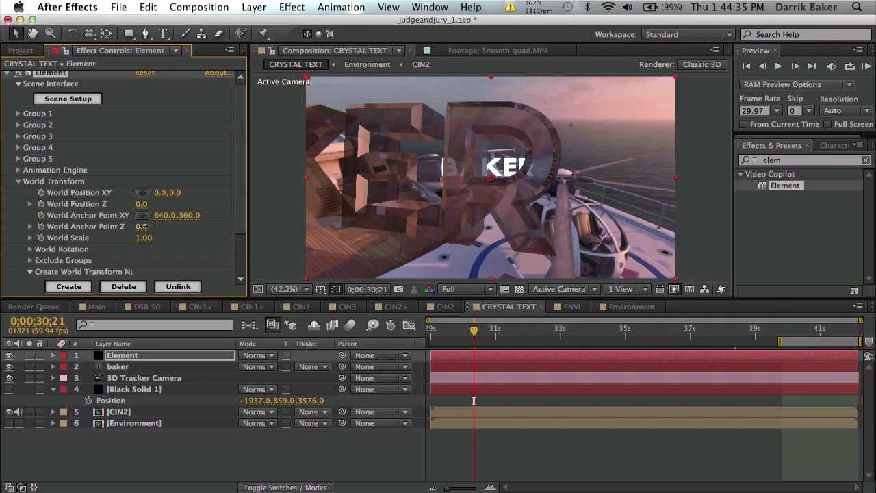
Step: Set World Anchor Point Z to 0 and move to a frame near 41 seconds
drag(151, 226, 166, 226)
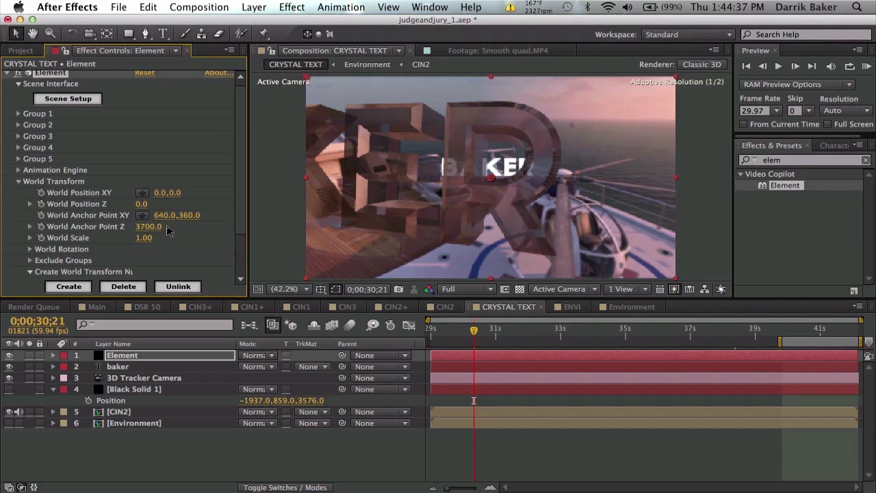
click(149, 226)
text(0)
key(Return)
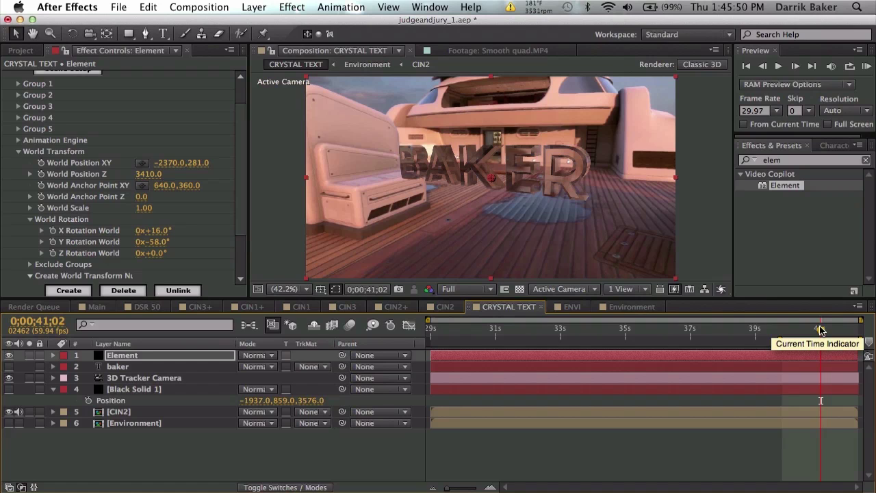
drag(821, 330, 827, 330)
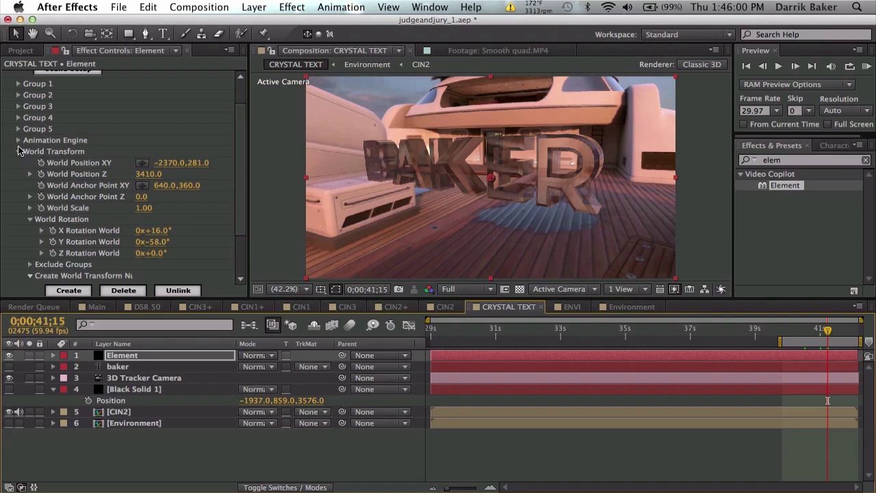
Step: Set Group 1 Particle Size to 13.27, then view the Environment comp at 0;00;44;01
click(19, 151)
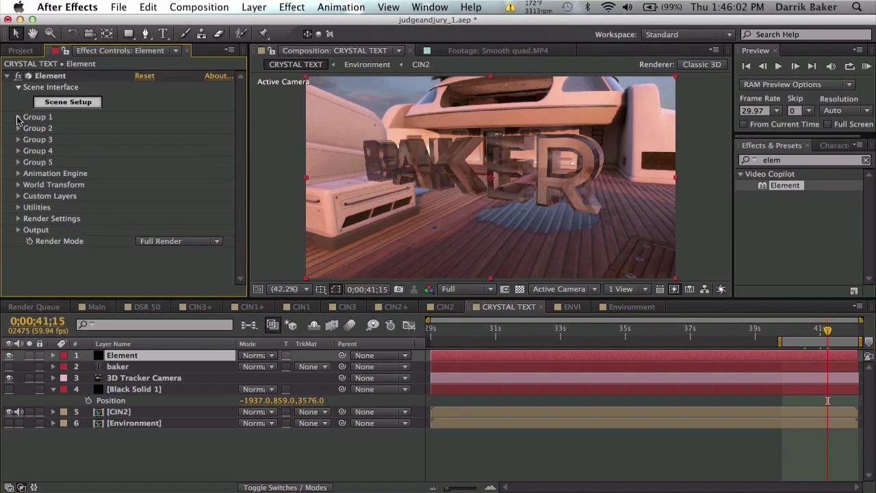
click(18, 117)
click(29, 140)
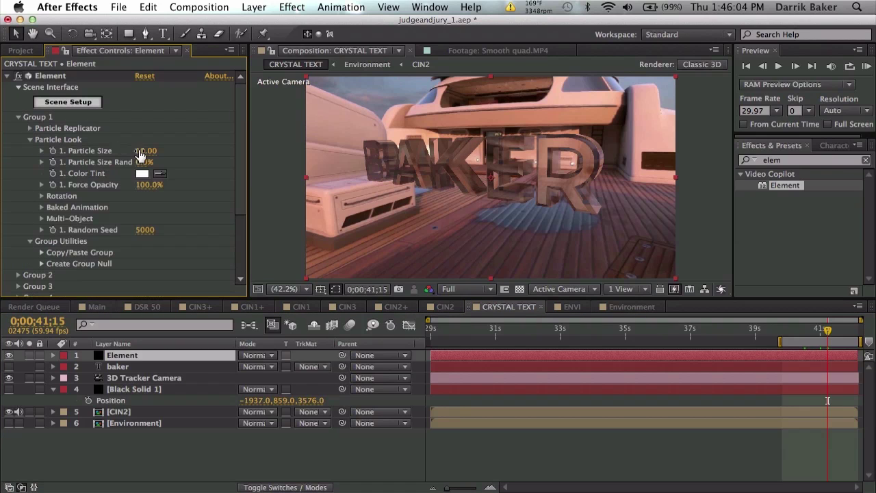
drag(139, 154, 354, 144)
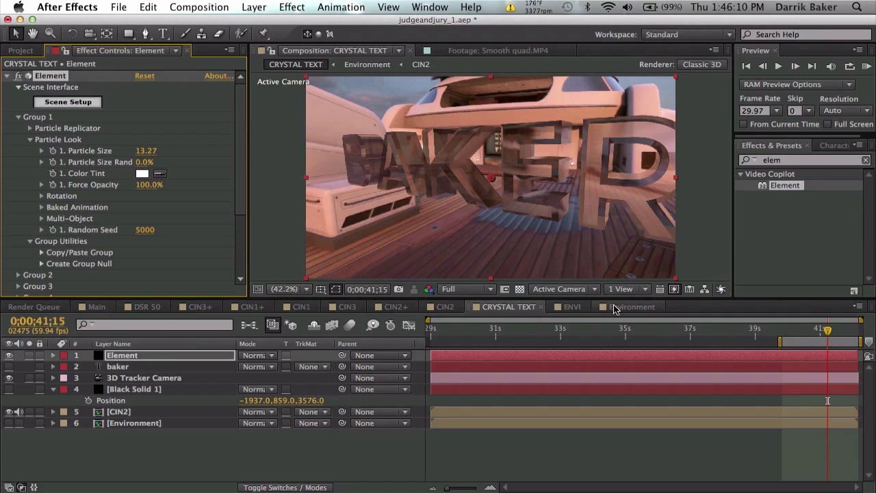
click(613, 307)
drag(598, 327, 617, 328)
Step: Apply the Looks effect to the CIN2 footage and open the Looks editor
click(807, 161)
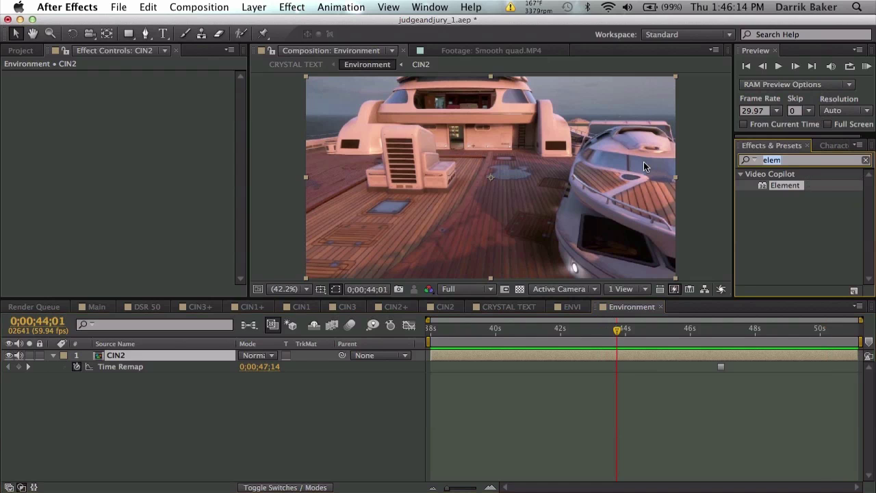
text(looks)
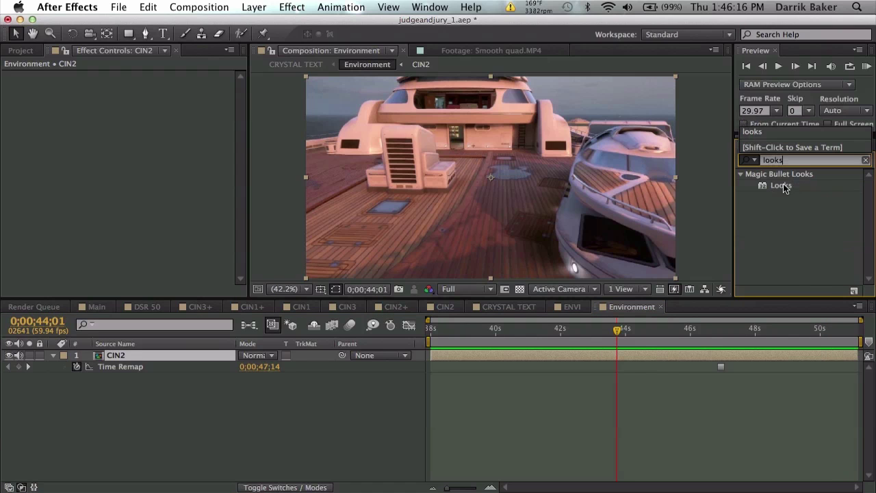
drag(784, 187, 498, 174)
click(48, 117)
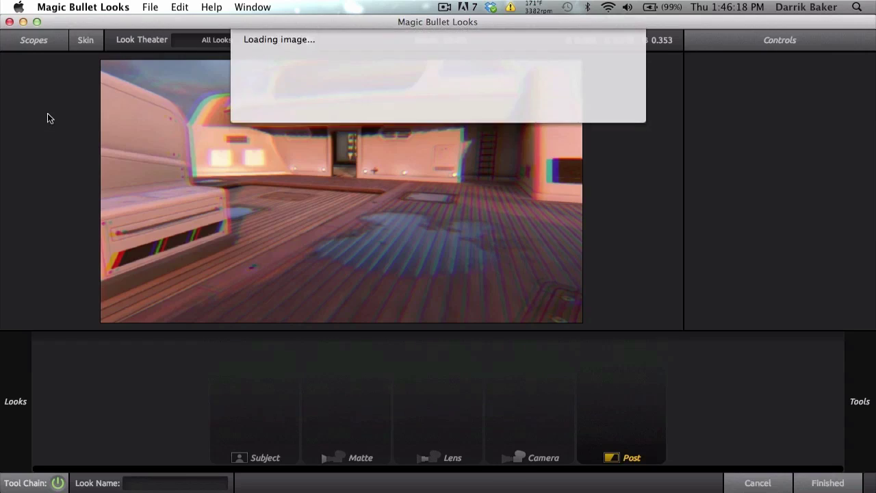
Step: Add Chromatic Aberration to Post with Red/Cyan 5 and Blue/Yellow -5
mouse_move(859, 171)
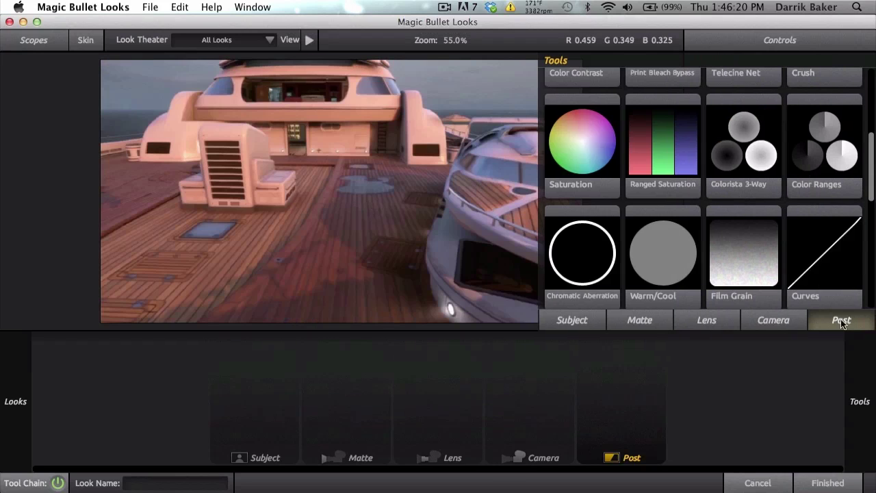
drag(587, 267, 618, 367)
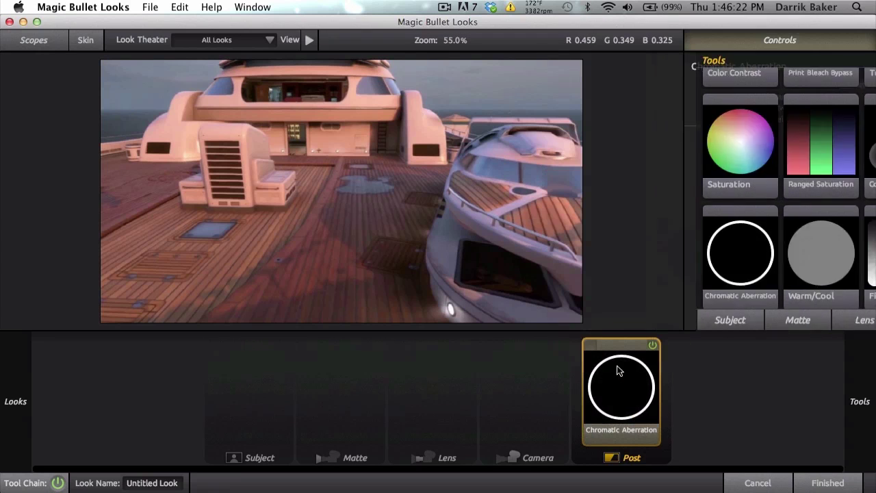
drag(835, 96, 821, 97)
click(835, 97)
text(5)
key(Return)
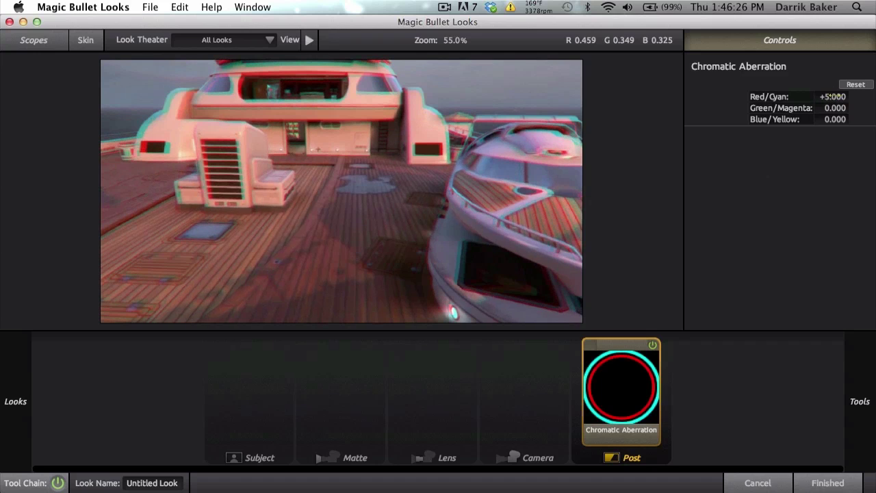
click(843, 119)
text(-5)
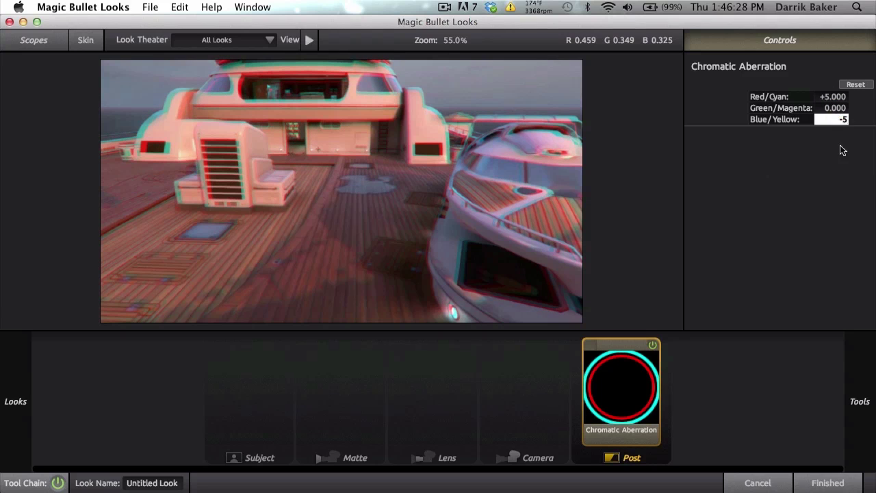
key(Return)
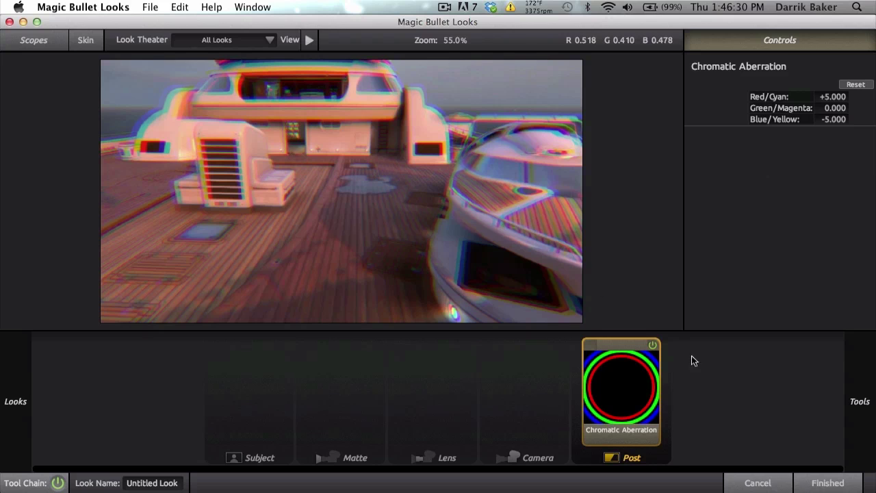
Step: Apply the look, switch to the CRYSTAL TEXT comp, and select the Element layer
click(820, 483)
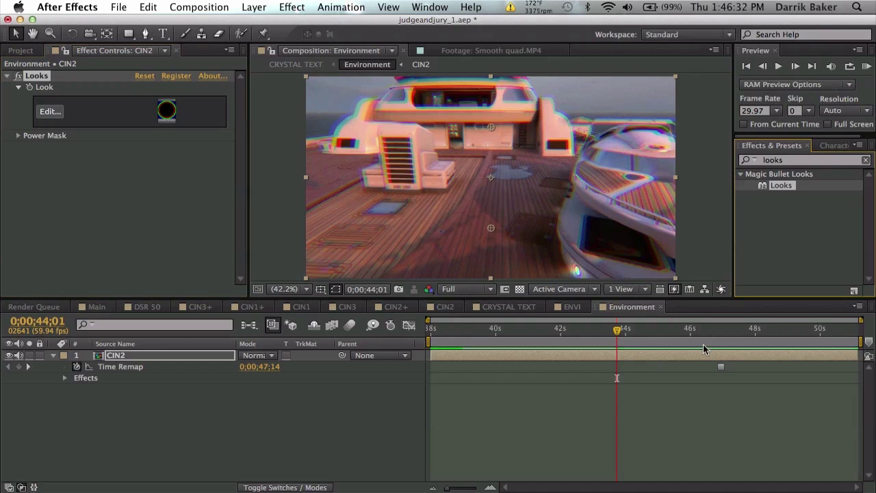
click(526, 309)
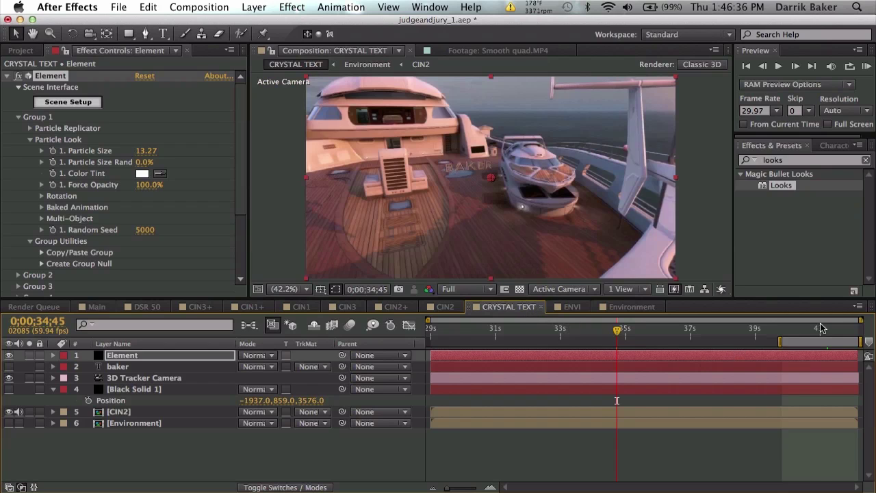
drag(821, 328, 834, 328)
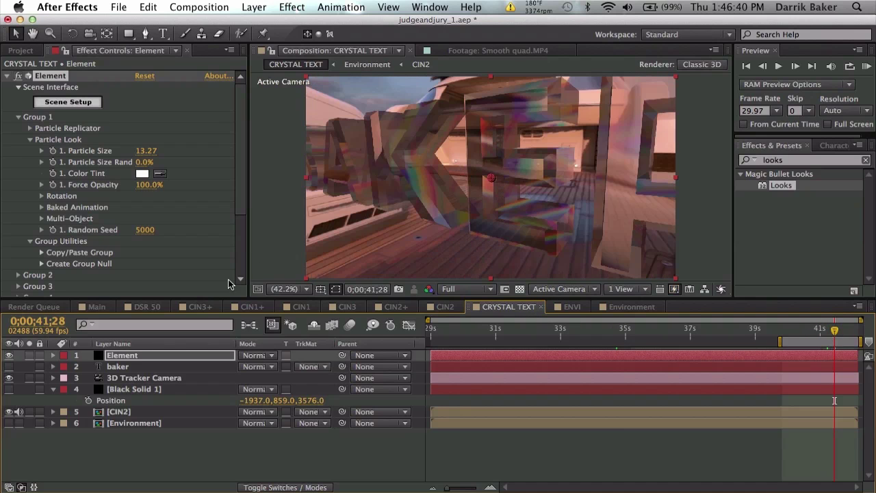
click(177, 356)
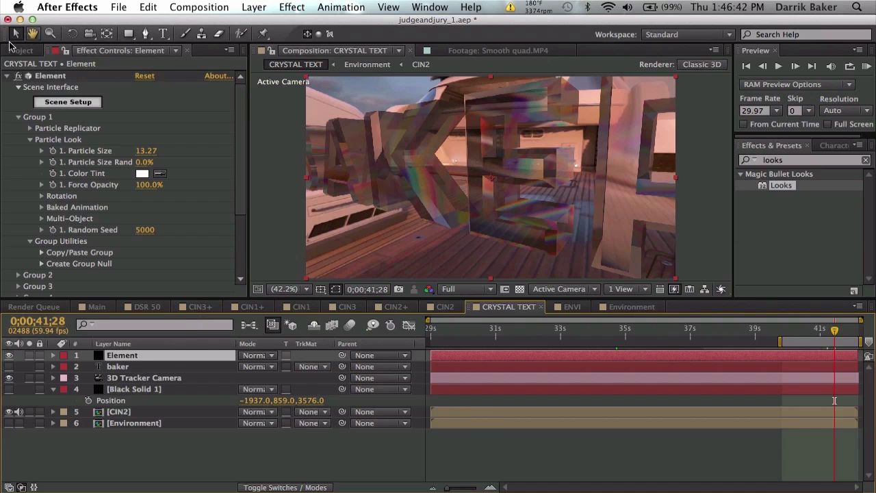
click(7, 76)
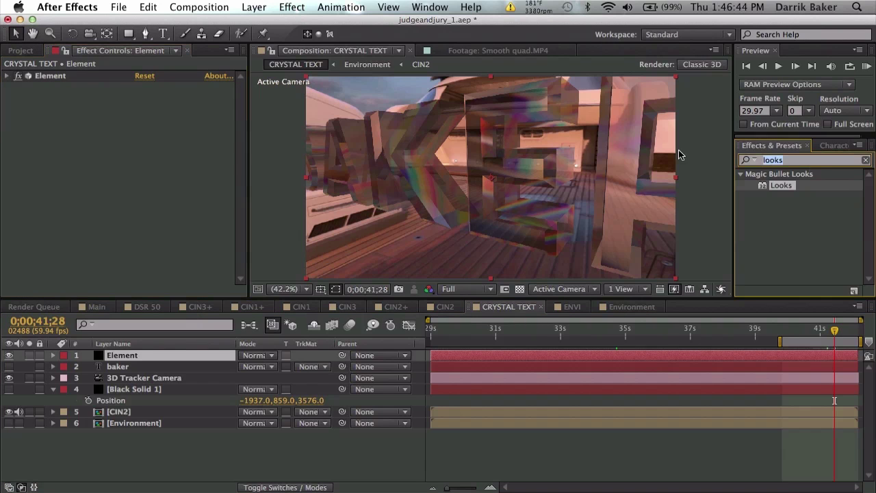
Step: Apply Levels to Element with Input White at 153, back at frame 0;00;41;06
click(748, 159)
click(753, 132)
drag(788, 247, 279, 239)
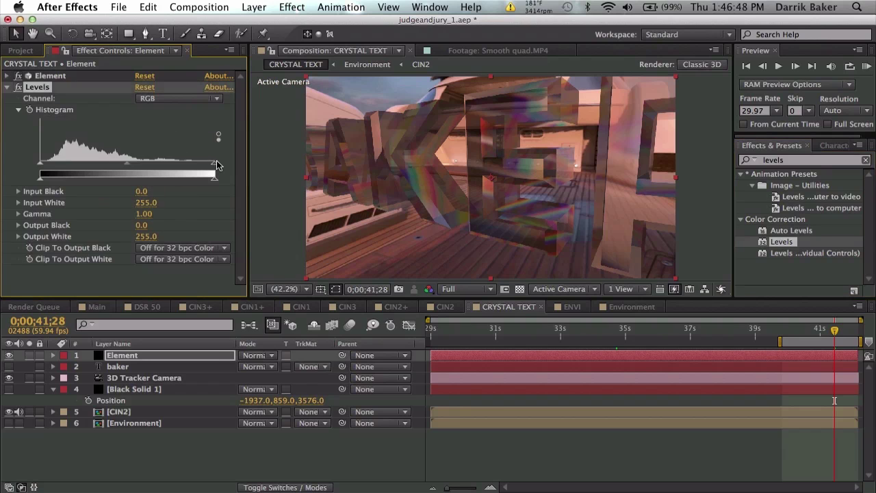
drag(214, 161, 144, 160)
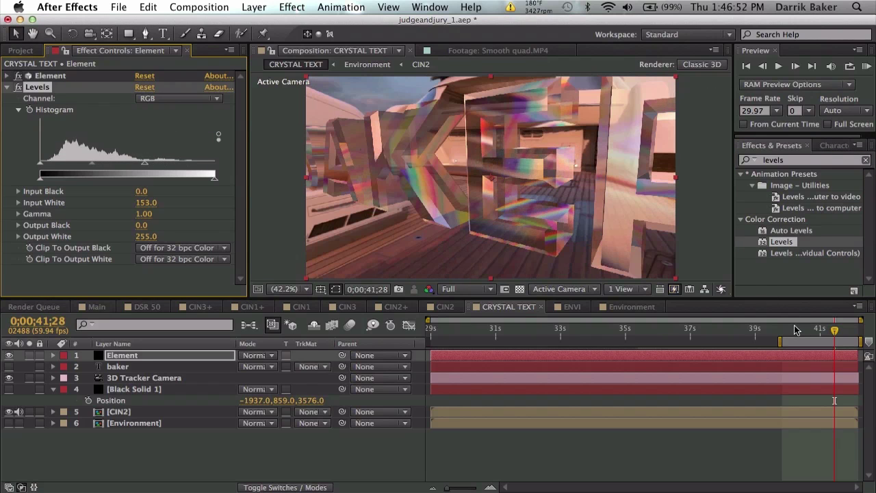
mouse_move(829, 332)
mouse_down()
mouse_move(819, 333)
mouse_move(826, 333)
mouse_up()
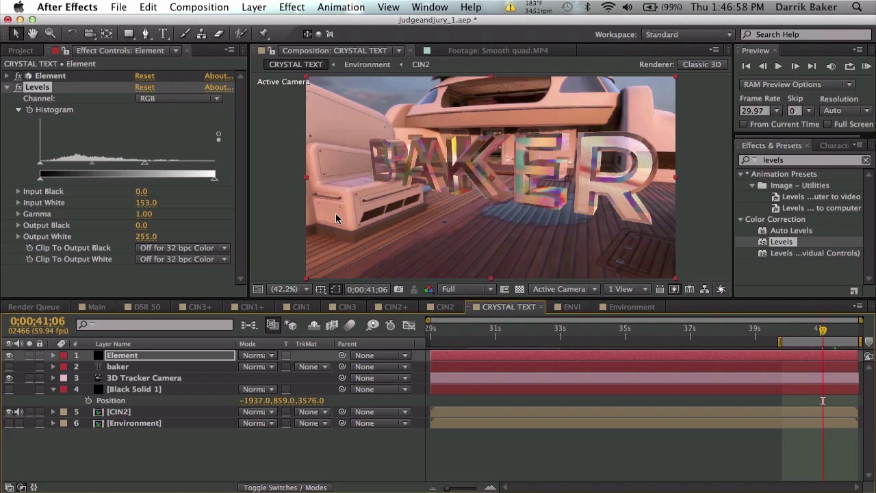
Step: Create an adjustment layer below Element, alpha-matted to Element
click(252, 6)
mouse_move(270, 23)
click(481, 103)
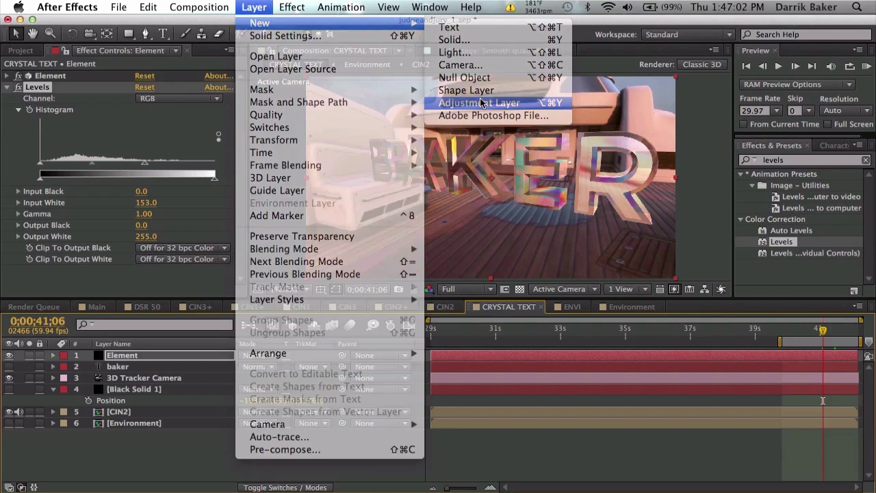
drag(159, 362, 160, 375)
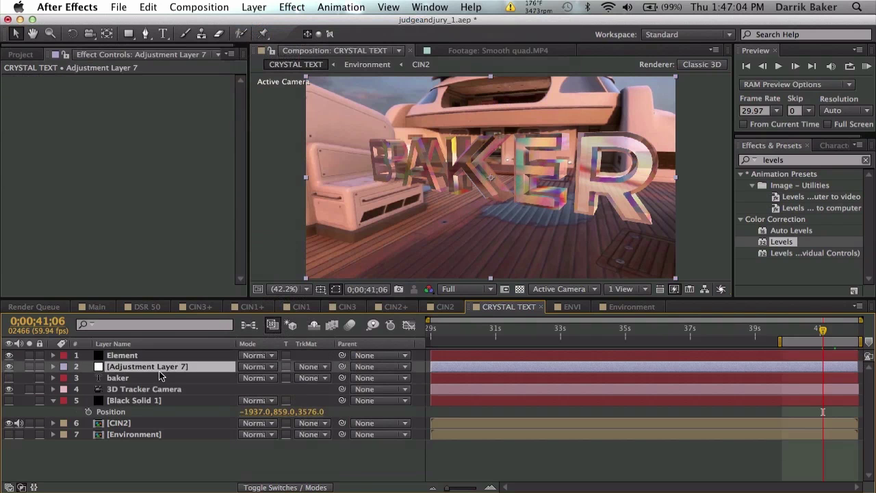
click(315, 367)
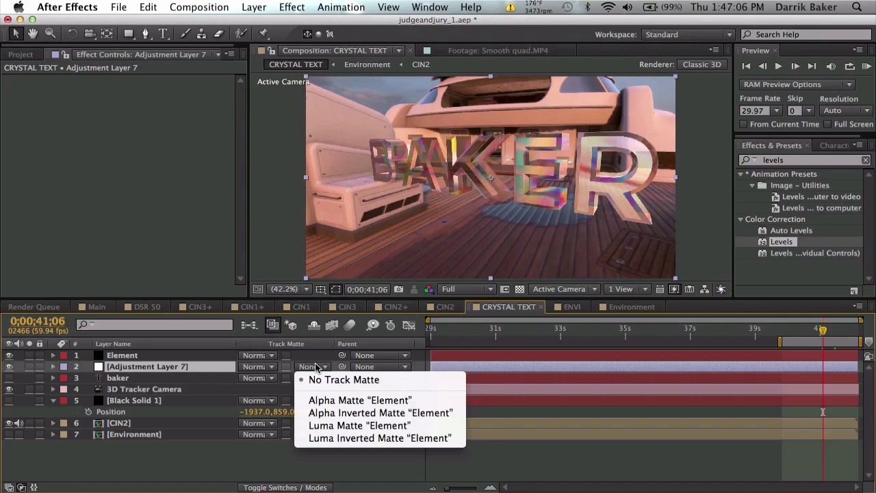
click(326, 401)
Step: Apply Curves to the adjustment layer and bow the curve upward to brighten the text
click(813, 162)
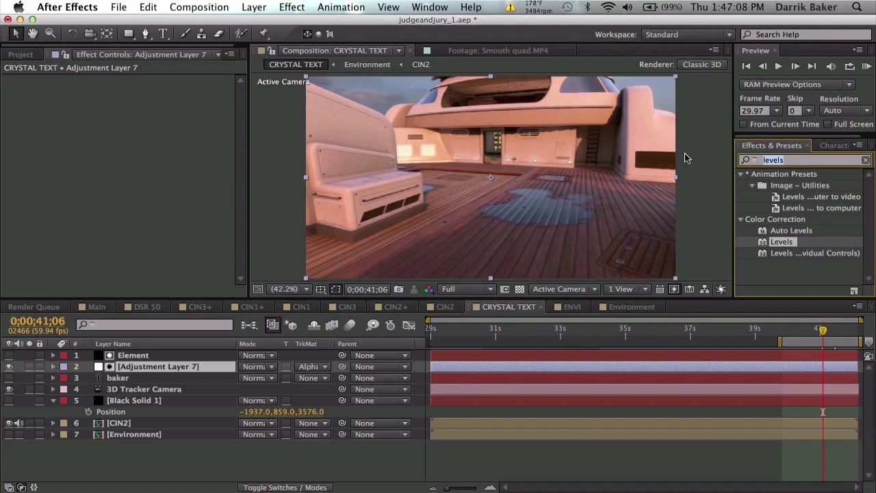
text(curves)
drag(767, 219, 132, 367)
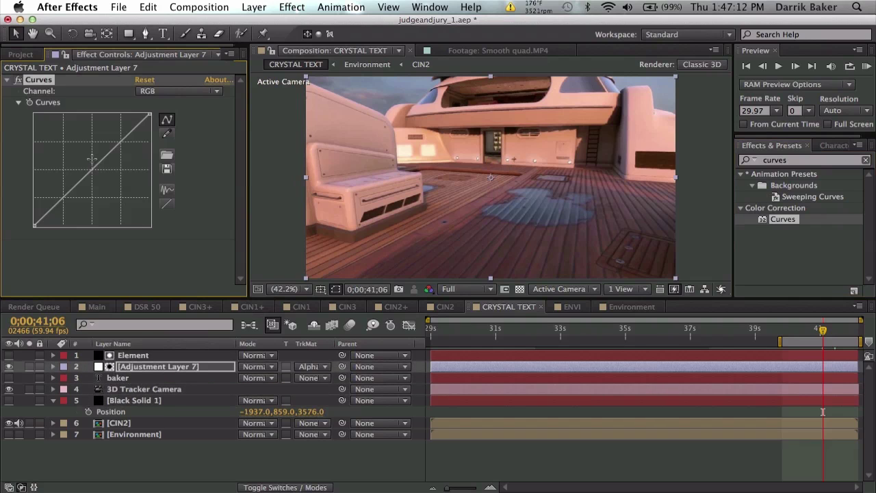
drag(92, 158, 84, 152)
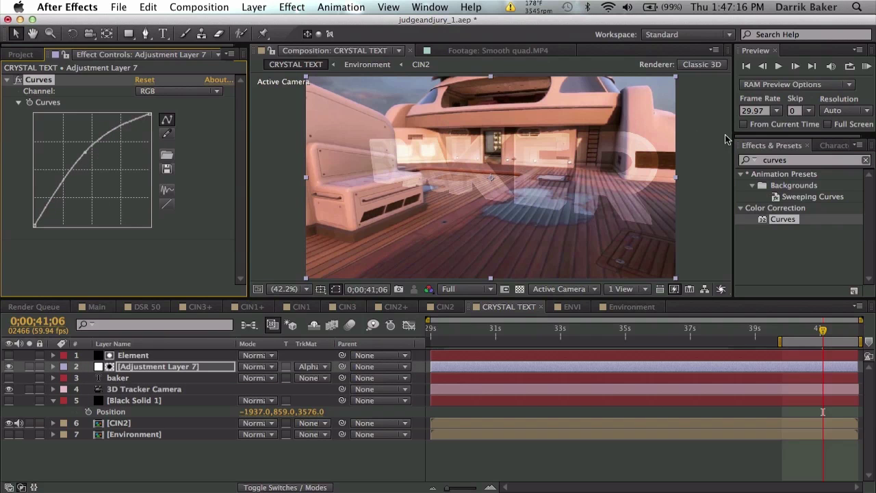
click(786, 162)
Step: Apply Magic Bullet Looks to the adjustment layer and open its tools
text(look)
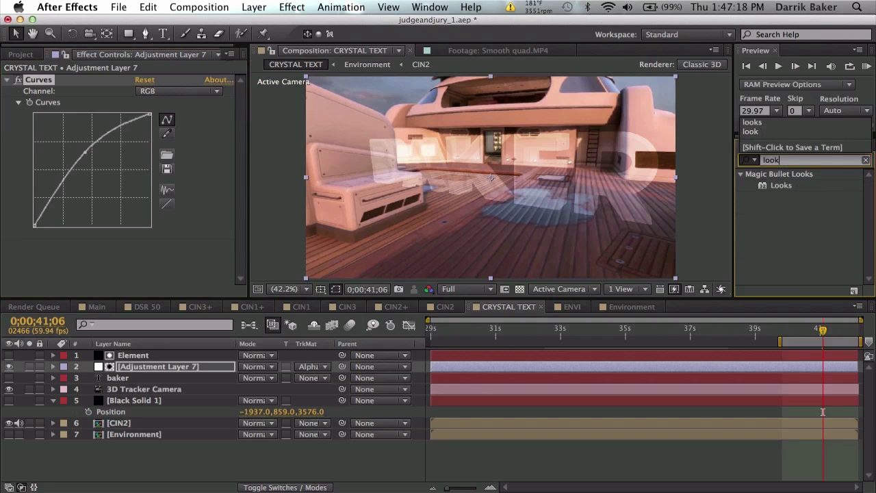
drag(780, 185, 155, 242)
click(50, 267)
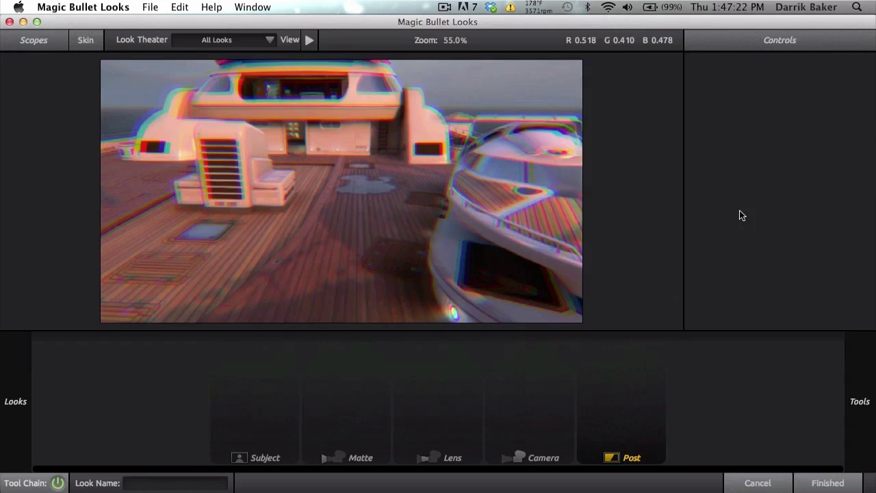
Step: Add Chromatic Aberration to Post with Red/Cyan 5 and Blue/Yellow -5, and apply the look
mouse_move(873, 174)
drag(599, 268, 611, 371)
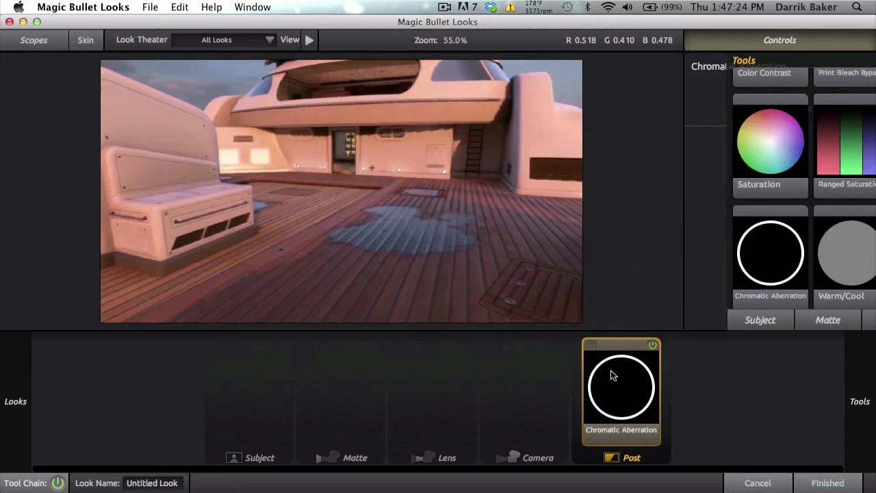
click(835, 97)
text(5)
key(Return)
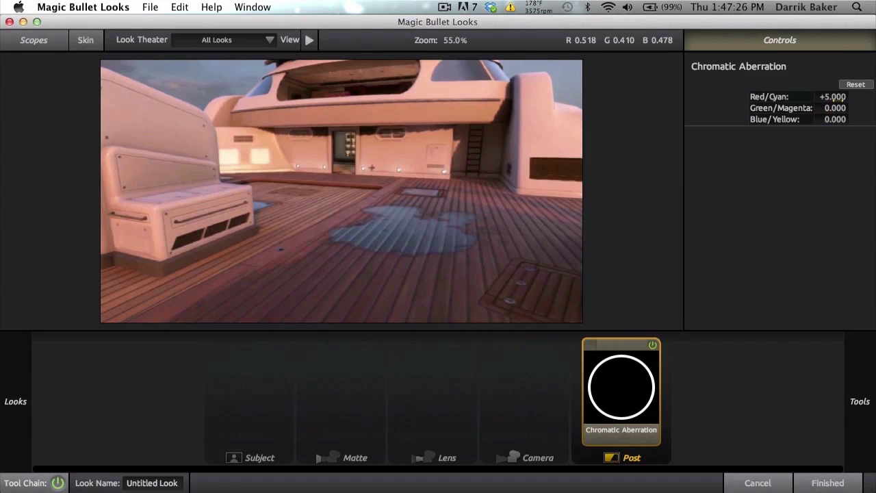
click(836, 119)
text(-5)
key(Return)
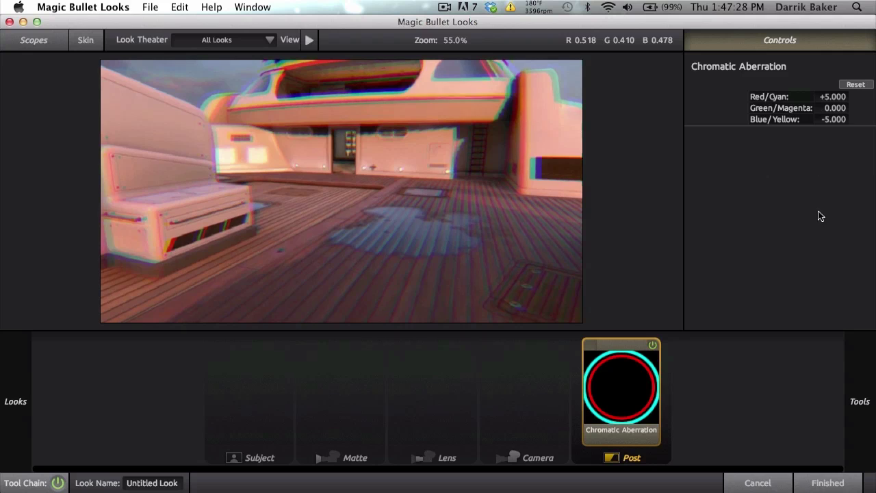
click(828, 482)
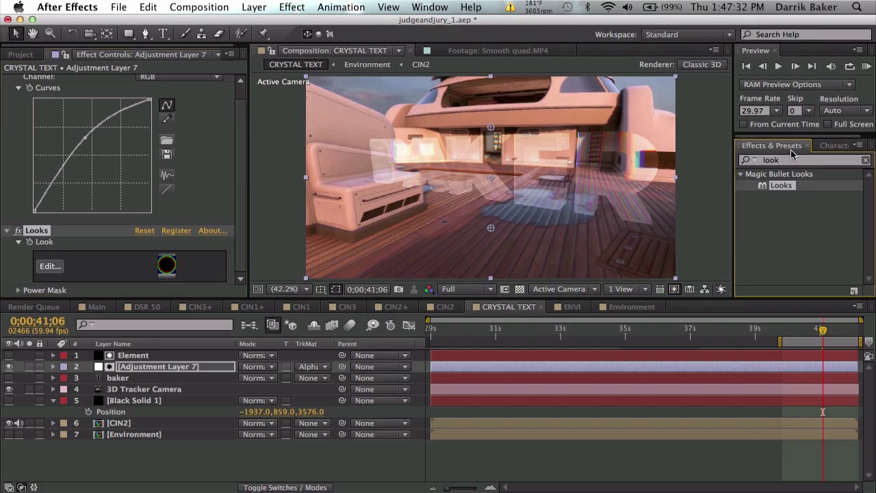
Step: Apply FL Glow to Adjustment Layer 7 with the abberative glow mode
key(super+5)
text(fl glow)
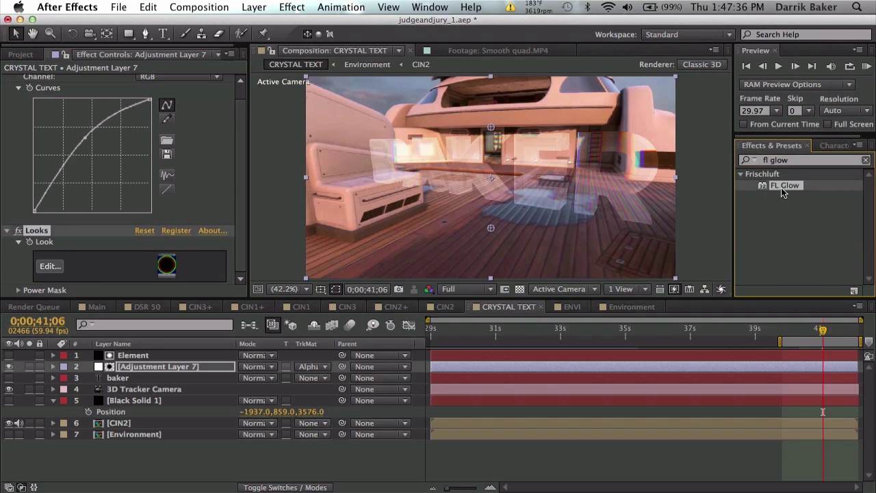
drag(784, 192, 56, 265)
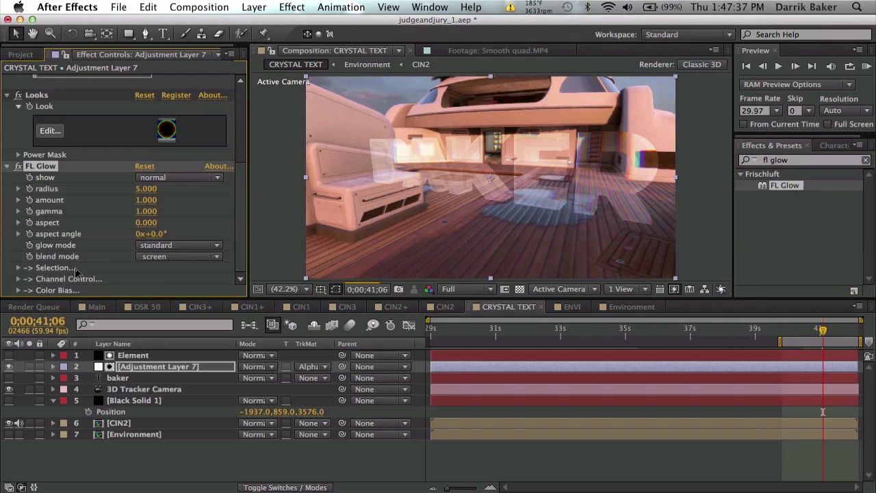
click(192, 254)
click(193, 253)
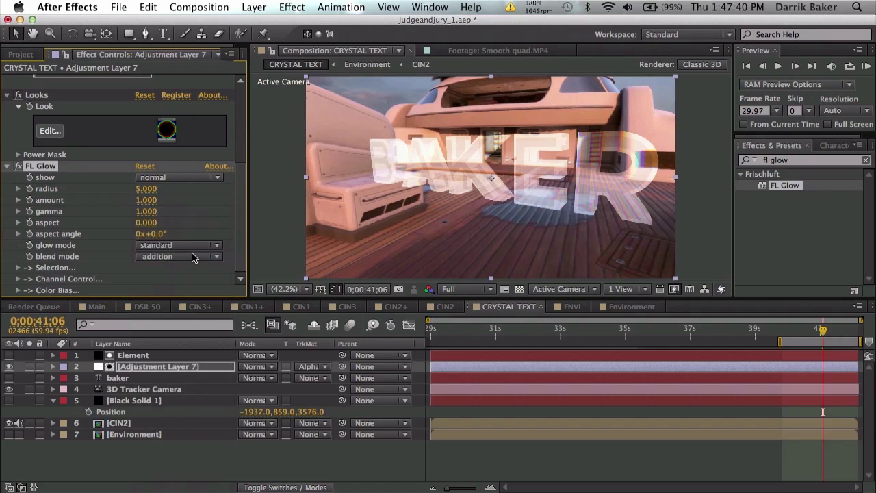
click(192, 253)
click(192, 243)
click(190, 245)
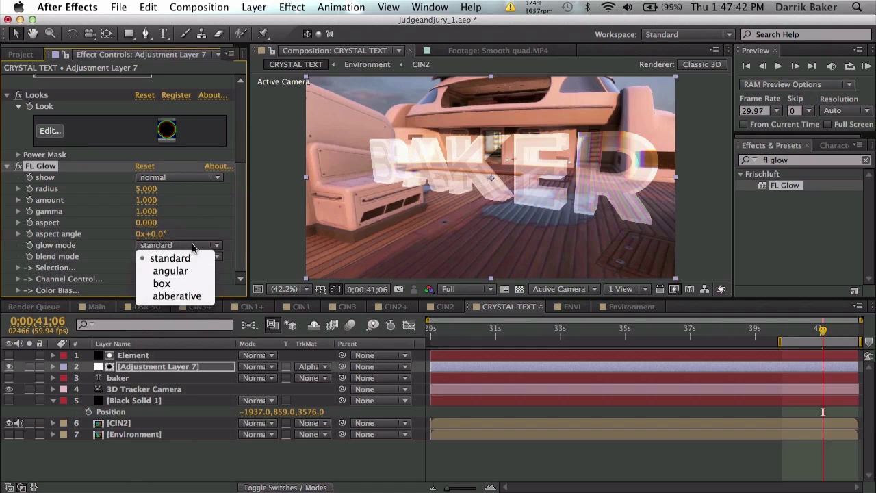
click(177, 296)
drag(144, 189, 172, 177)
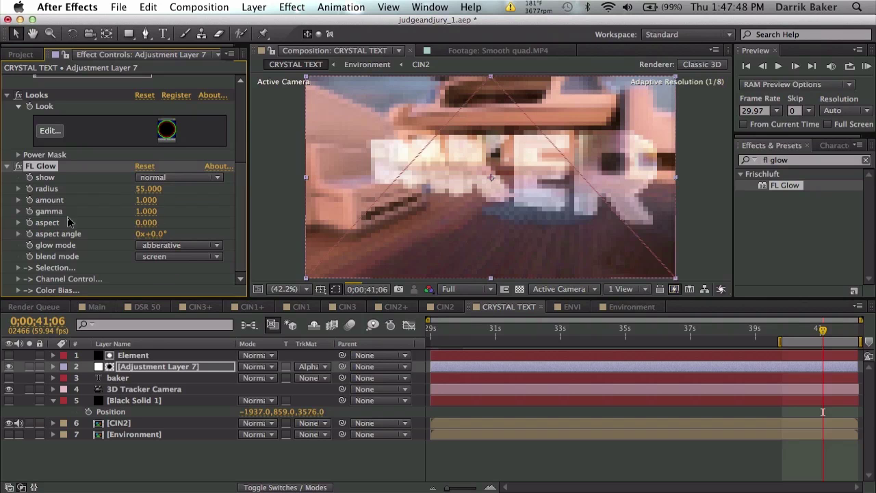
Step: Enable the glow's Selection with no selection layer and raise the glow radius to 97
click(19, 267)
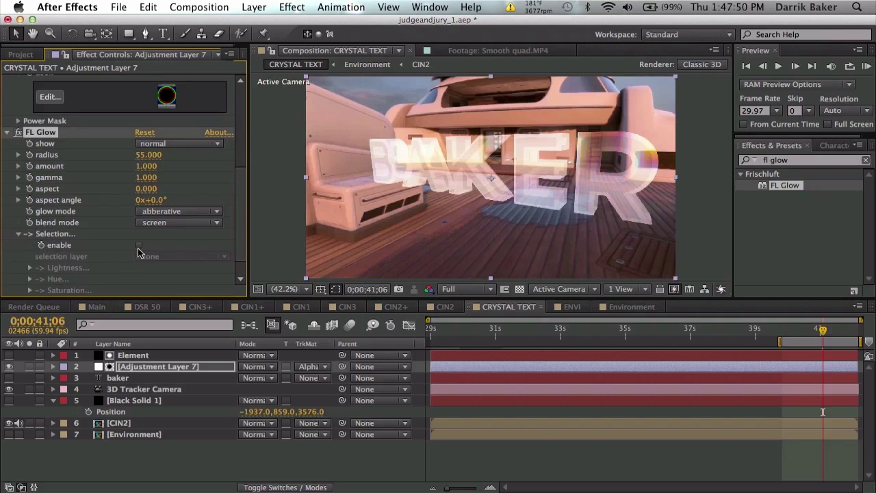
click(156, 256)
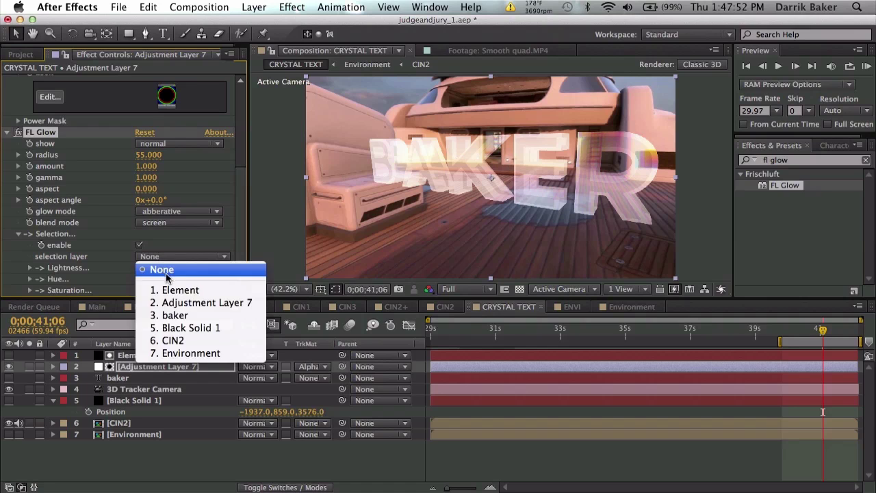
click(167, 271)
click(29, 268)
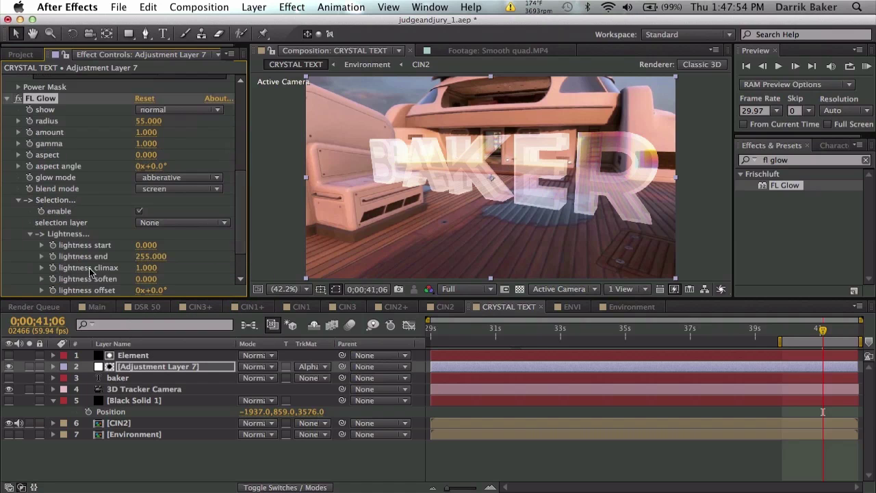
drag(147, 244, 193, 237)
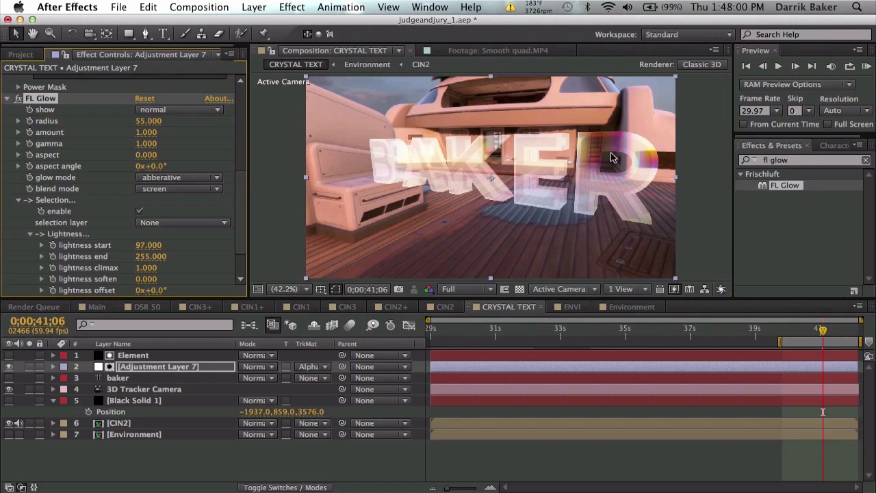
drag(146, 120, 174, 122)
Step: Turn on the Element layer's visibility and reshape the Curves into a gentler bow
scroll(113, 142, up, 10)
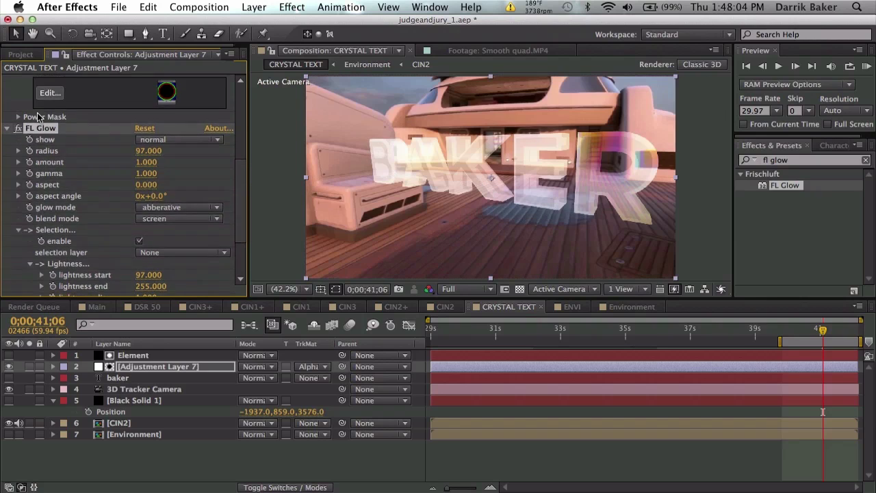
click(86, 158)
drag(86, 158, 85, 160)
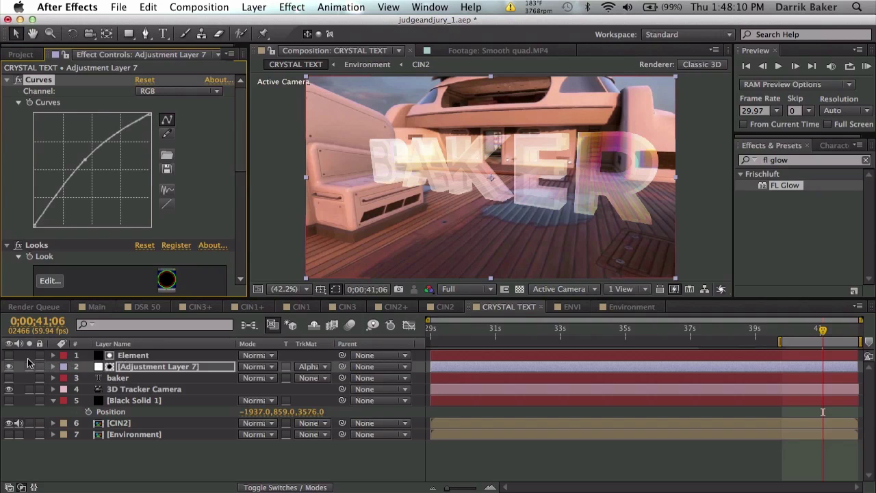
click(9, 355)
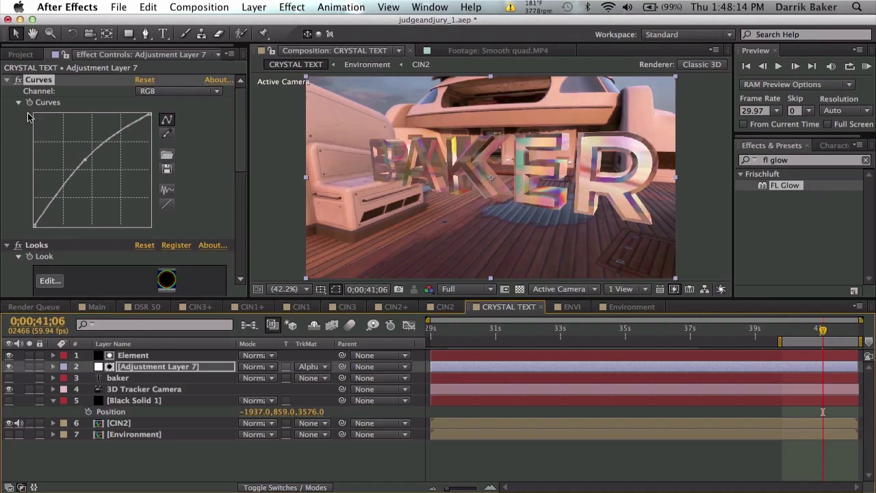
click(7, 245)
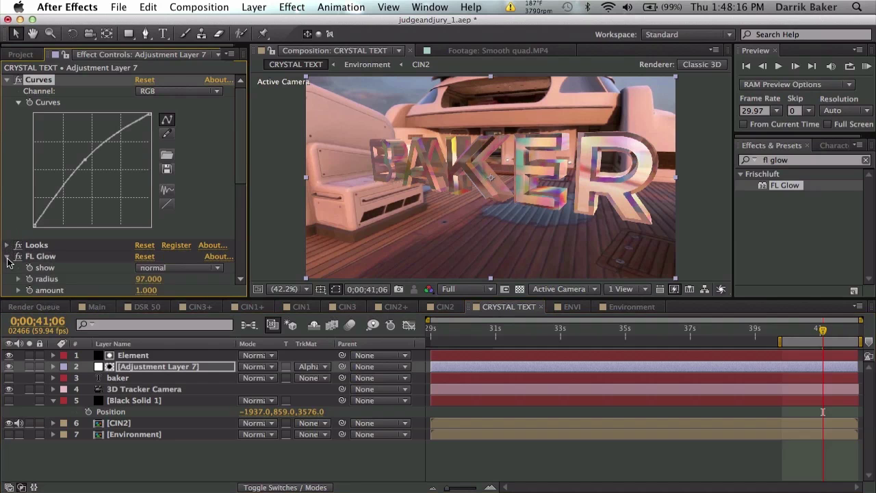
click(7, 255)
mouse_move(83, 160)
mouse_down()
mouse_move(105, 180)
mouse_move(64, 141)
mouse_move(86, 167)
mouse_up()
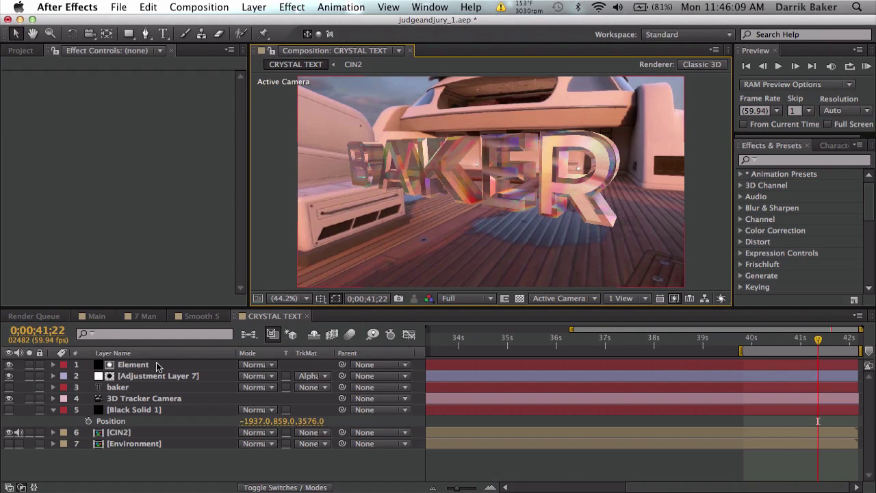
Step: Duplicate the Element layer, delete the copy's Levels, and render the copy as wireframe
click(134, 365)
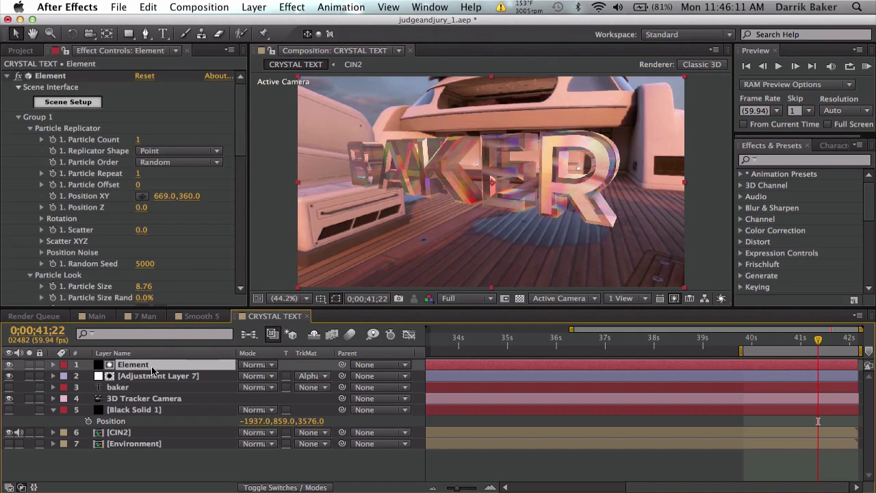
key(super+d)
click(43, 253)
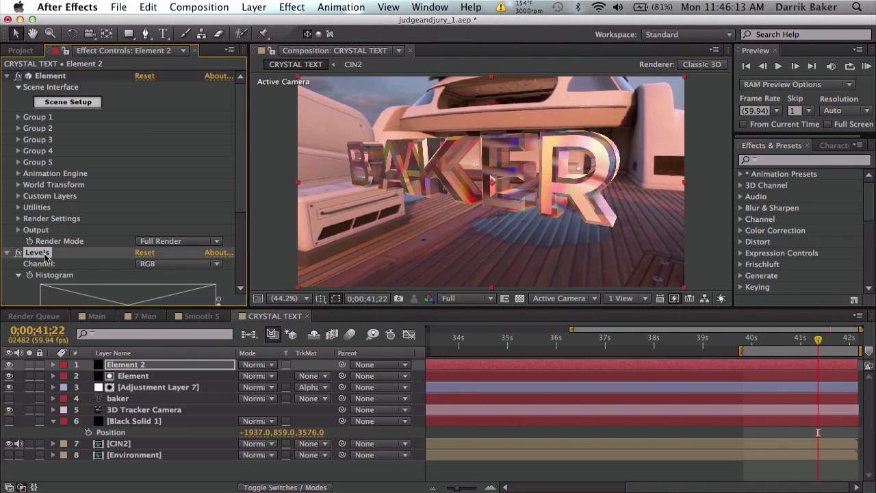
key(Delete)
click(18, 231)
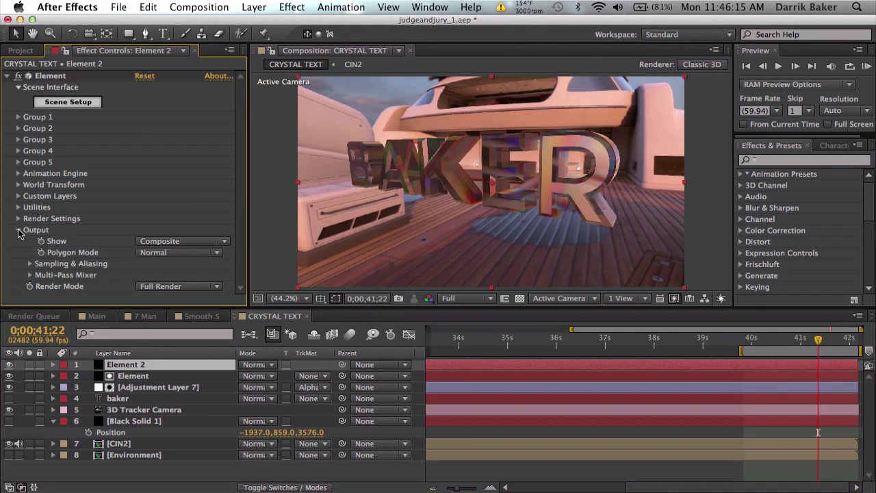
click(174, 252)
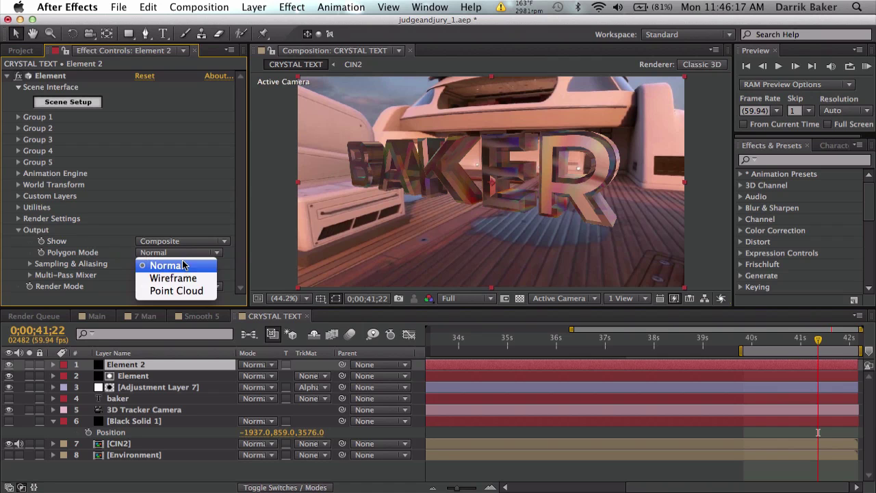
click(188, 277)
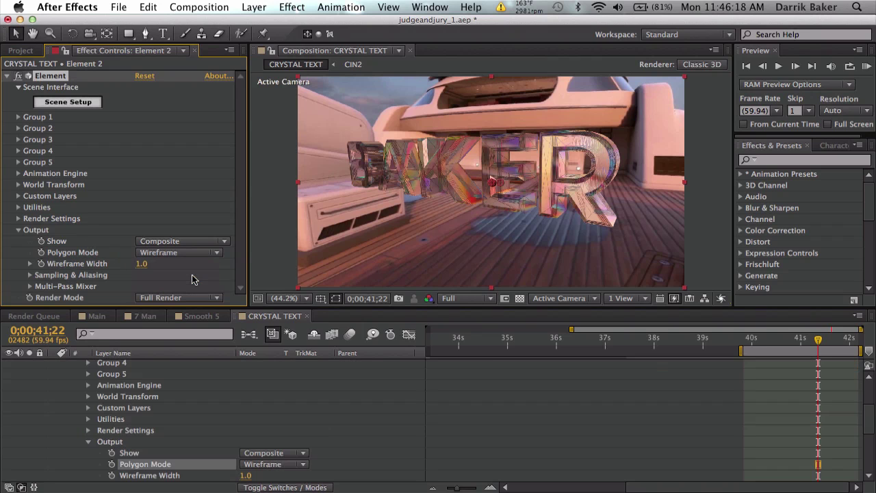
Step: At 100% view, blend the wireframe copy in Add mode after trying Screen
click(297, 298)
click(294, 408)
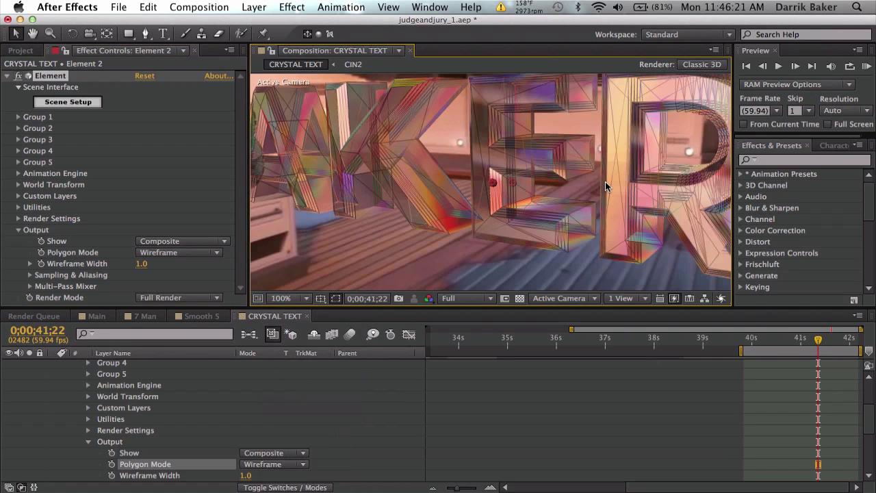
scroll(197, 403, up, 3)
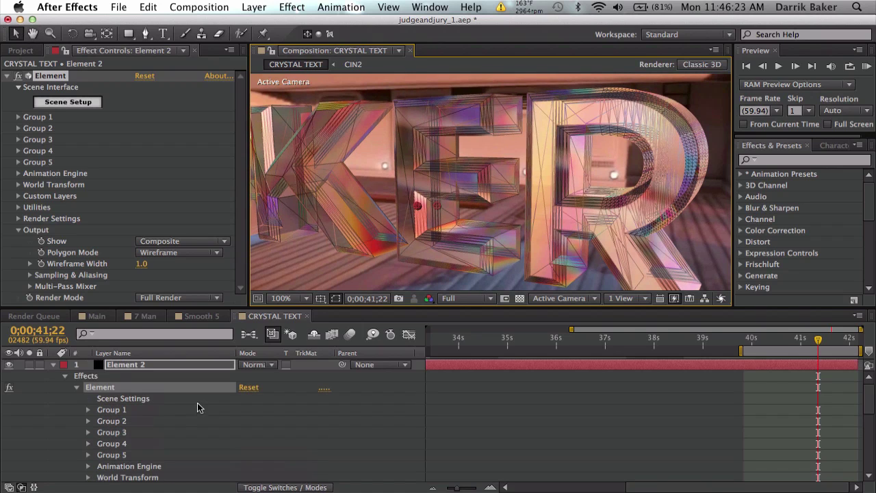
click(258, 365)
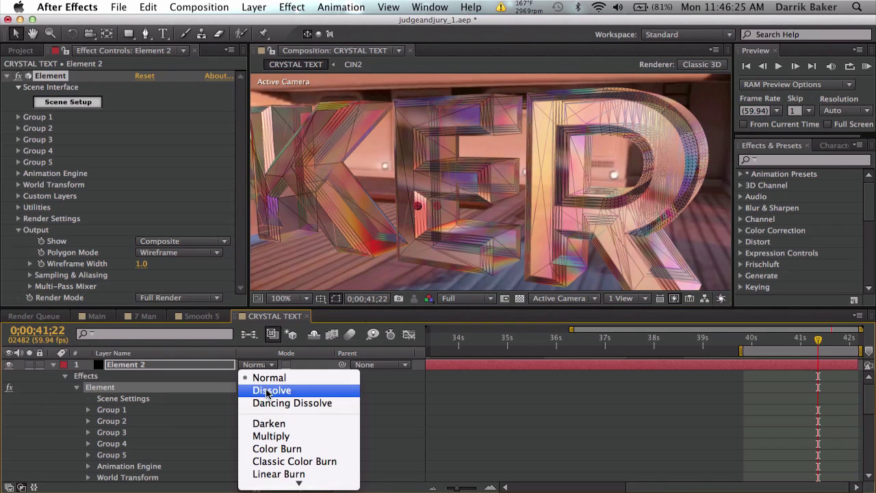
scroll(280, 438, down, 3)
click(289, 457)
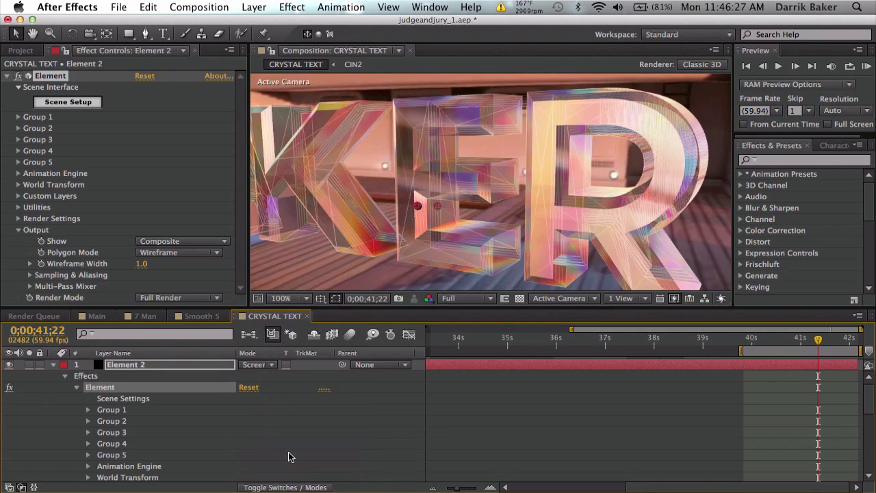
drag(431, 216, 533, 225)
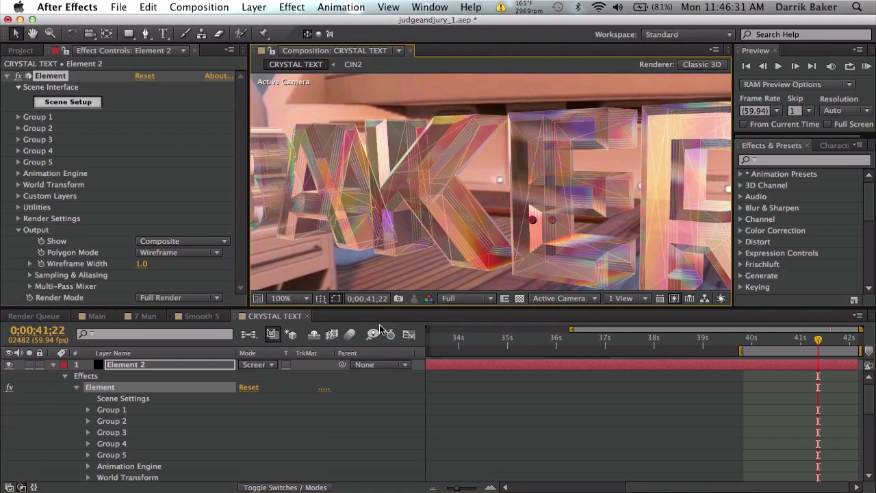
click(264, 364)
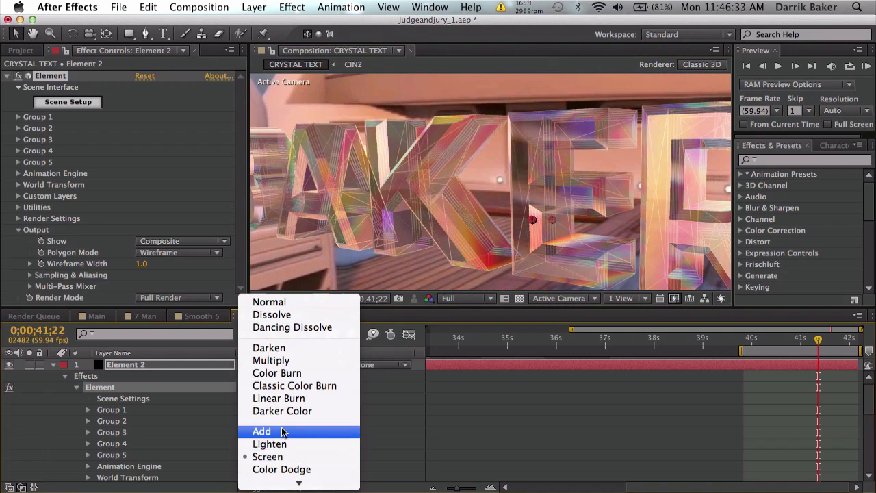
click(282, 432)
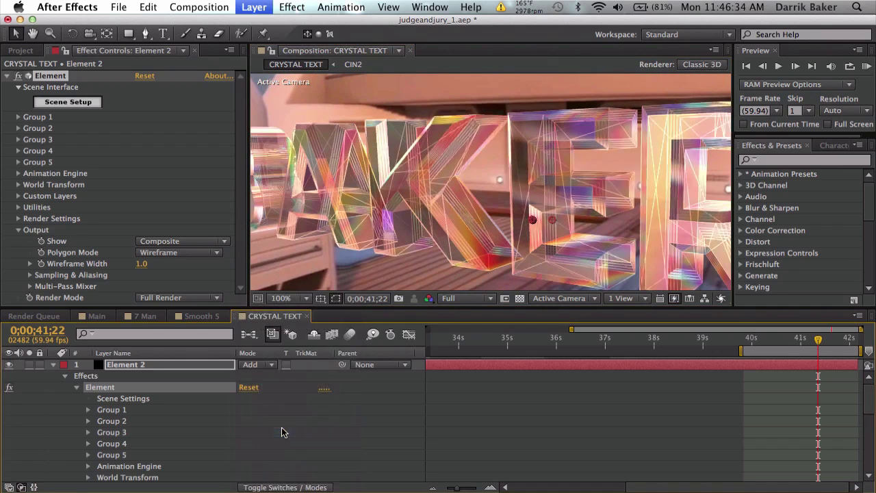
Step: Fit the composition in view and review the text around 0;00;41;09
click(812, 339)
drag(809, 344, 807, 340)
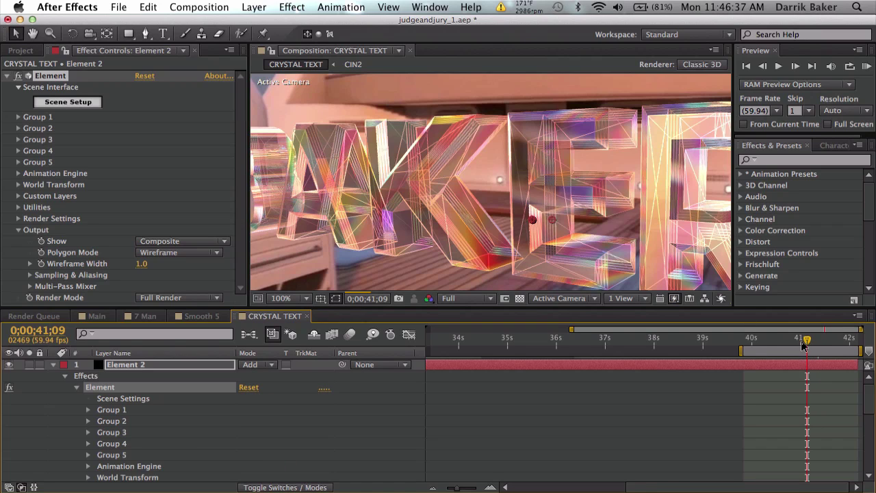
click(294, 298)
click(286, 284)
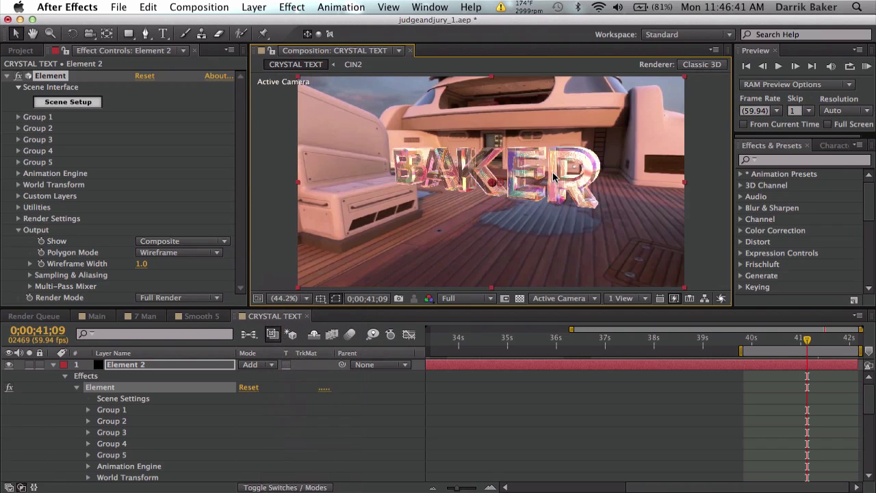
click(53, 364)
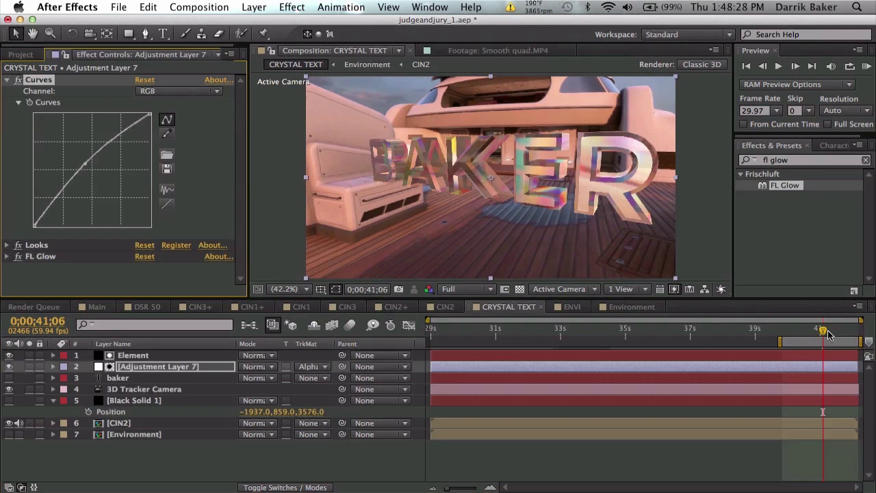
mouse_move(828, 333)
mouse_down()
mouse_move(814, 333)
mouse_move(828, 334)
mouse_up()
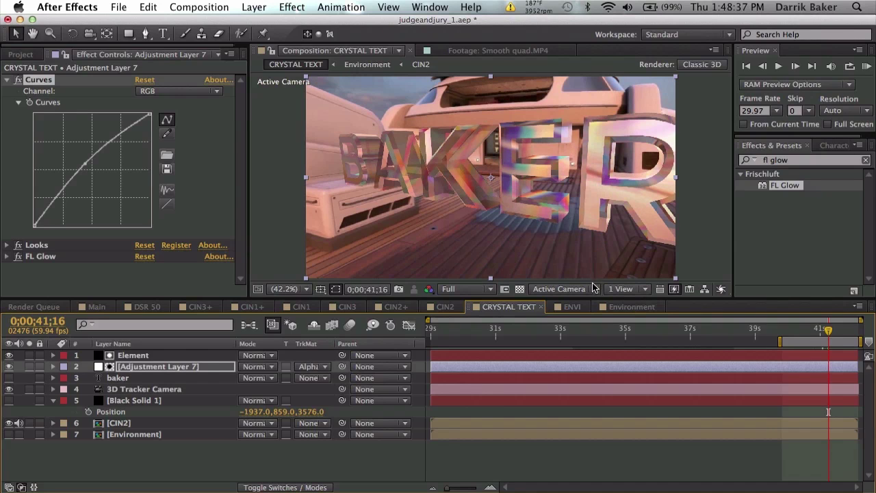
Step: Set preview resolution to Third and open the Element layer's Scene Setup
click(479, 288)
click(465, 312)
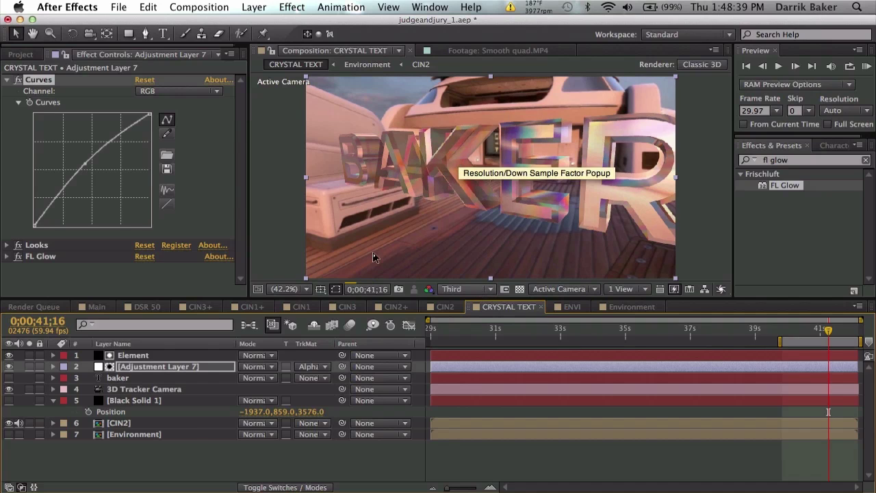
click(200, 355)
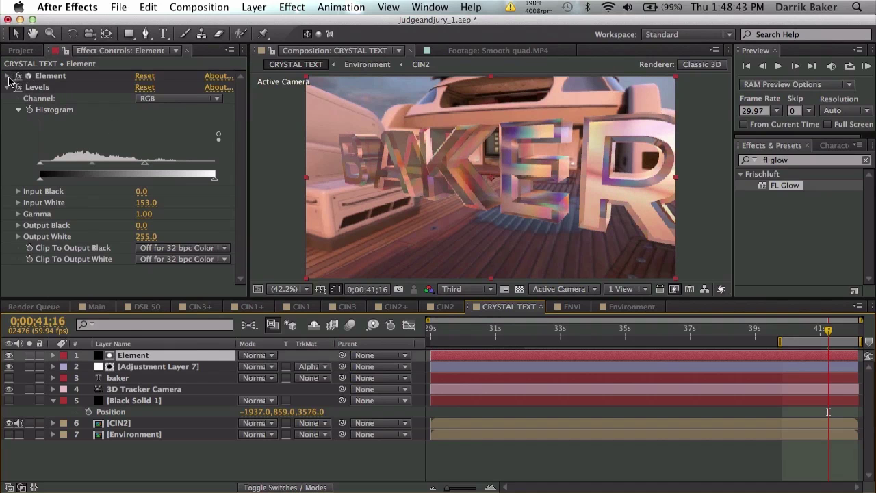
click(9, 76)
click(49, 102)
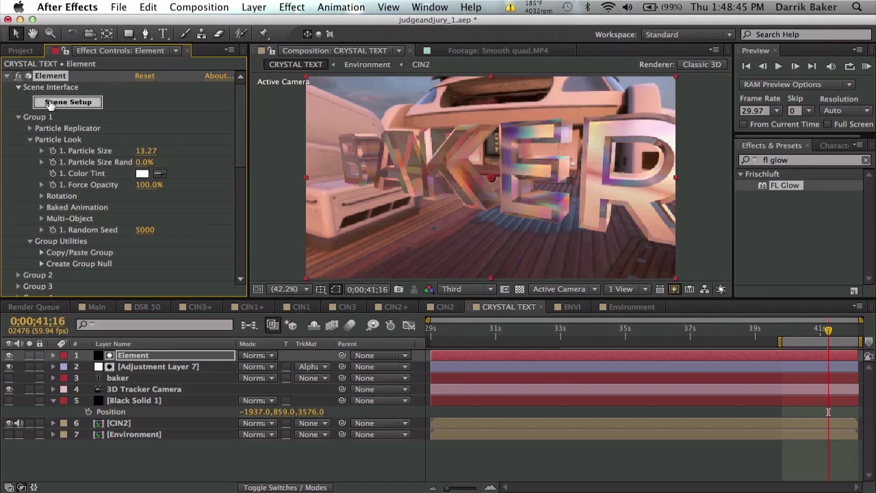
drag(229, 178, 264, 159)
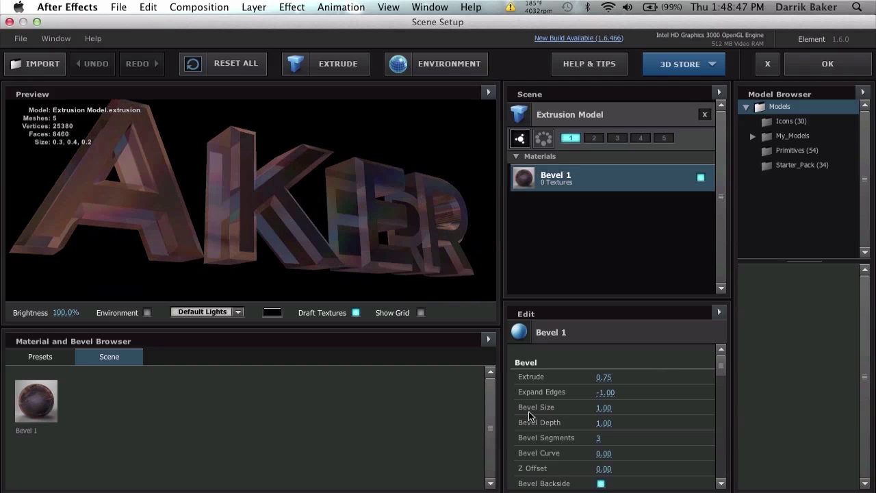
scroll(595, 410, down, 10)
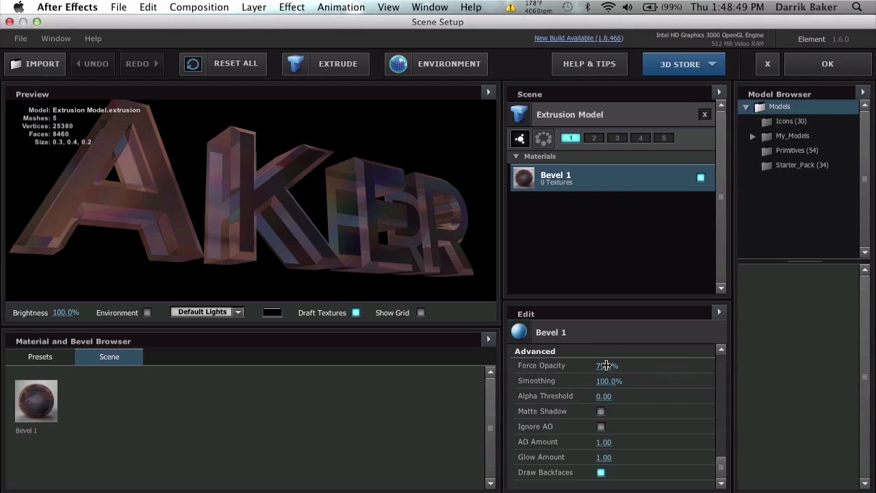
Step: Set Bevel 1 Force Opacity to 75% after trying 100%, and apply the scene
click(606, 365)
text(100)
key(Return)
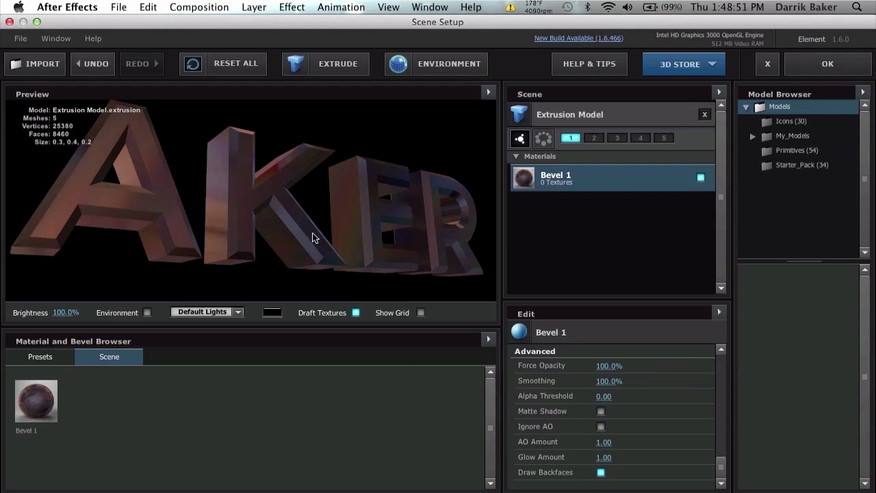
drag(312, 237, 283, 243)
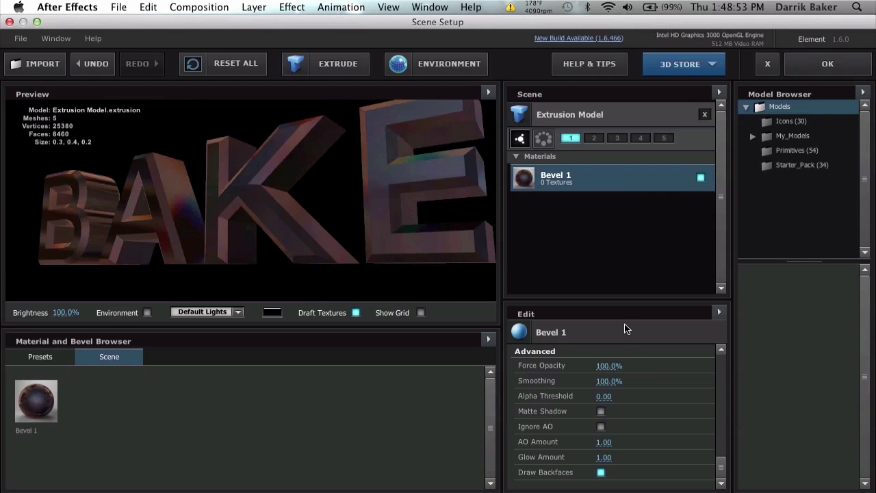
click(608, 365)
text(75)
key(Return)
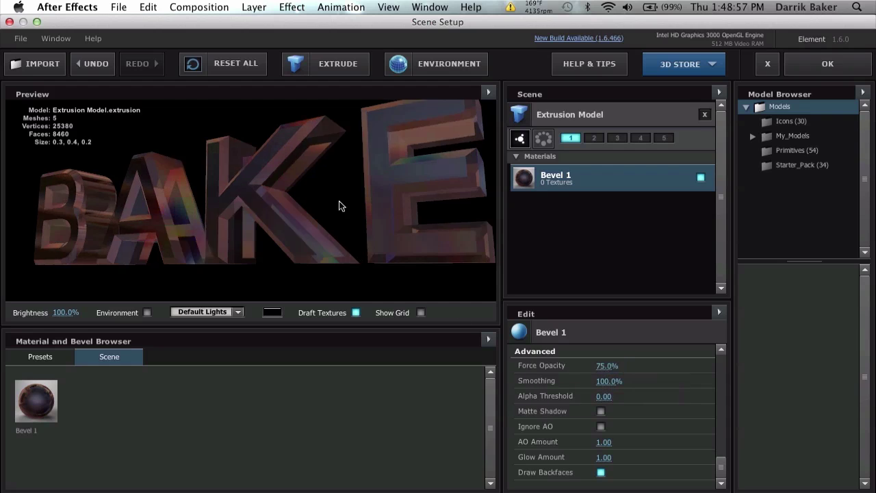
drag(340, 205, 348, 206)
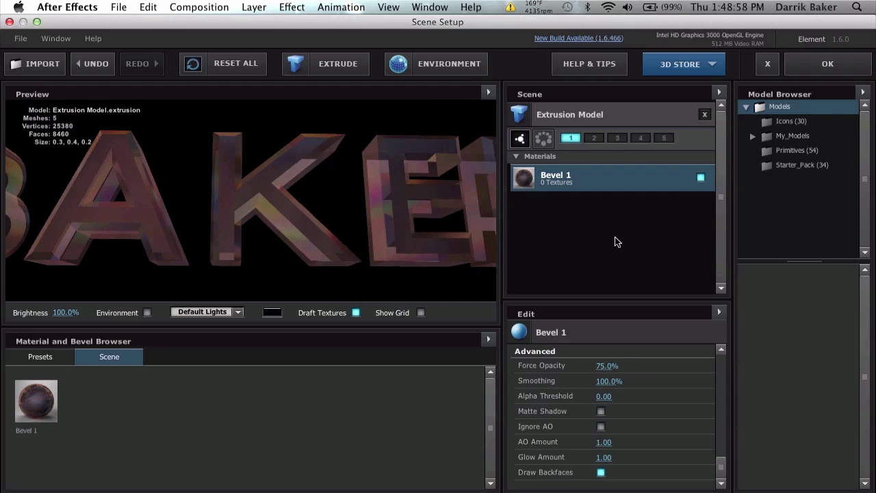
click(831, 63)
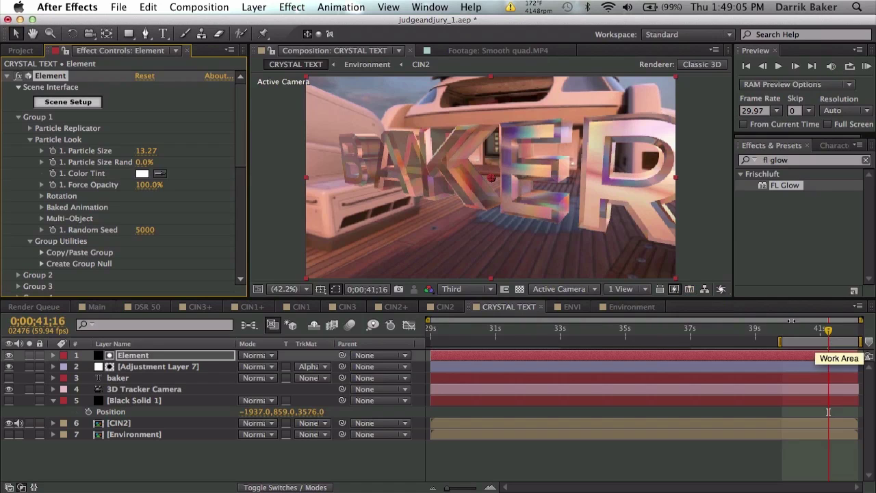
Step: Add the blob primitive and give it the Bevel 1 material, then apply the scene
click(91, 101)
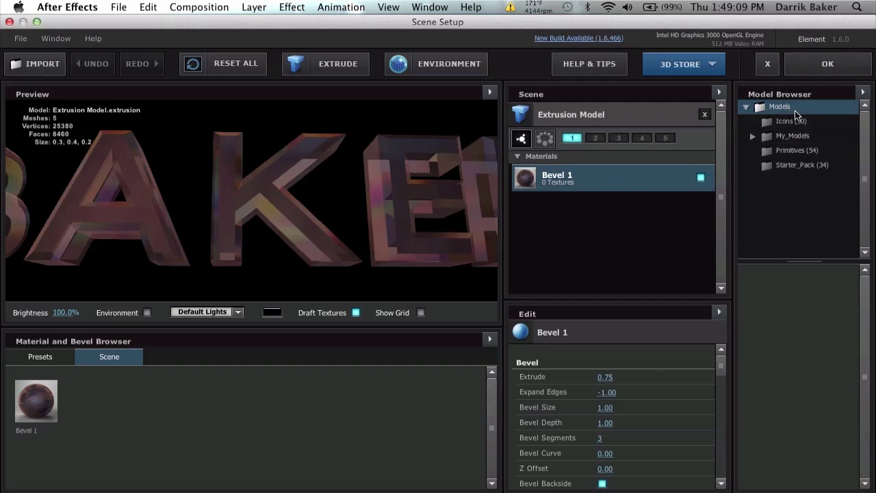
click(796, 150)
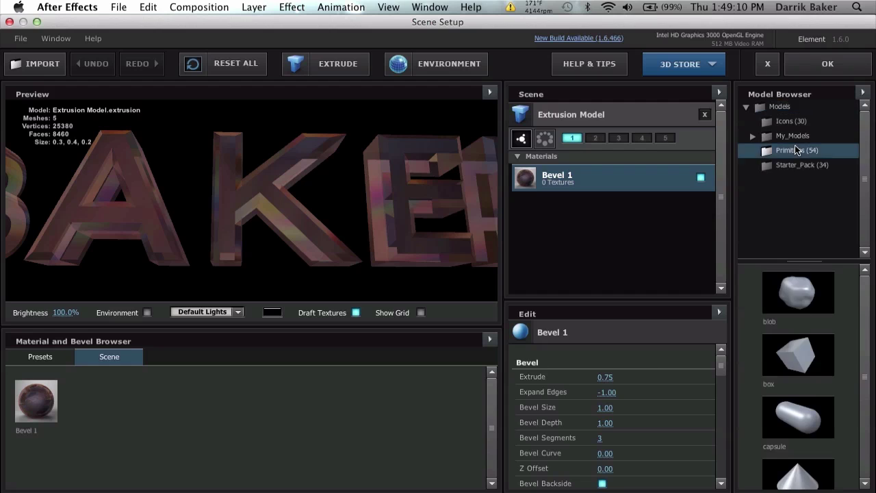
click(809, 295)
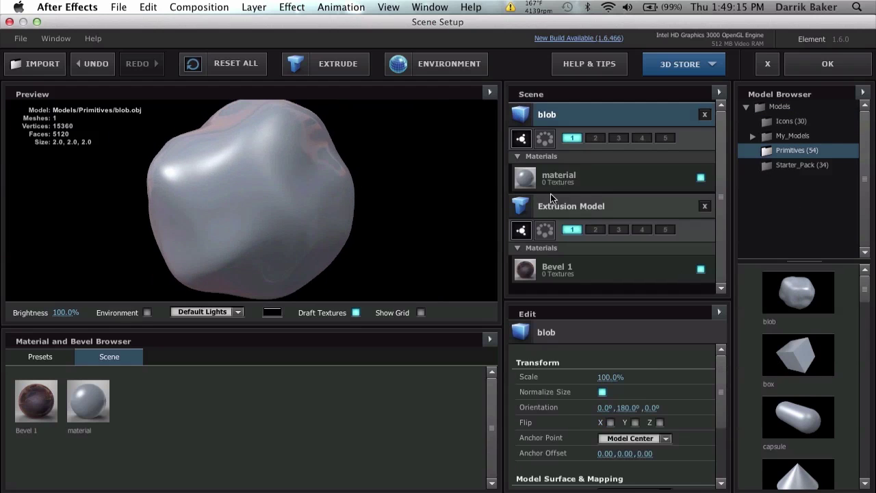
drag(42, 402, 253, 200)
drag(346, 228, 561, 182)
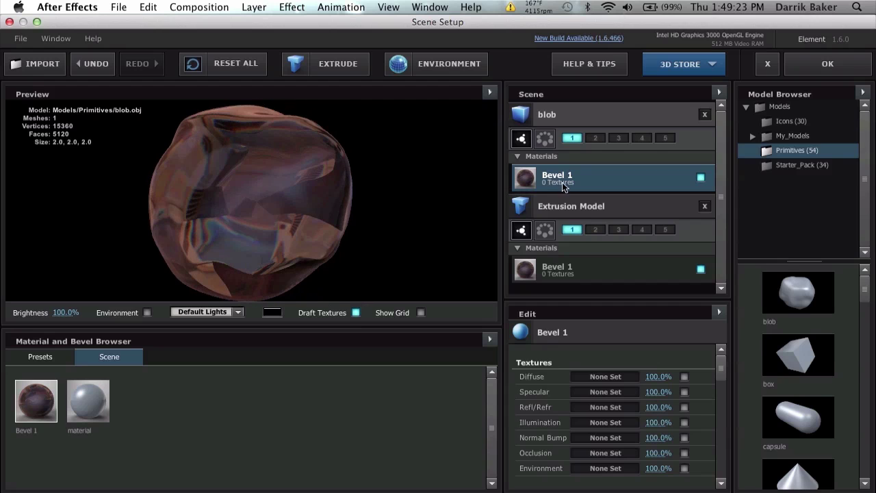
click(799, 67)
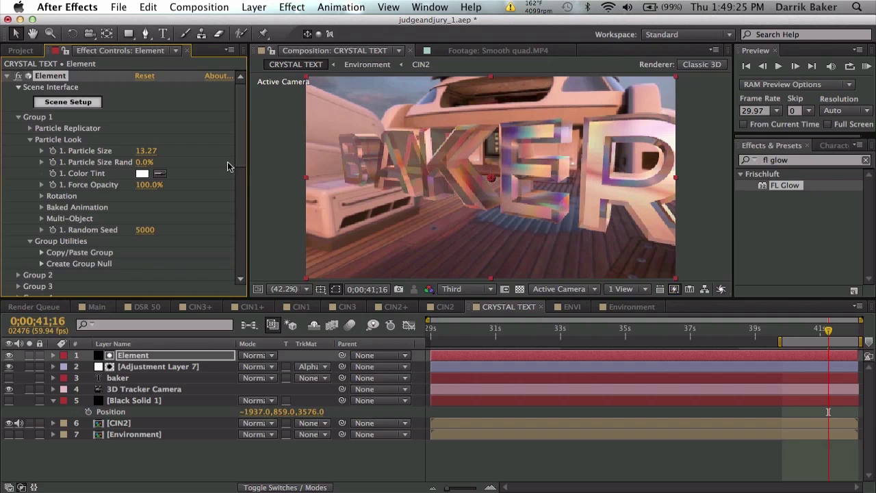
Step: Check the blob in Scene Setup, close it, and reopen the Scene Setup
click(67, 101)
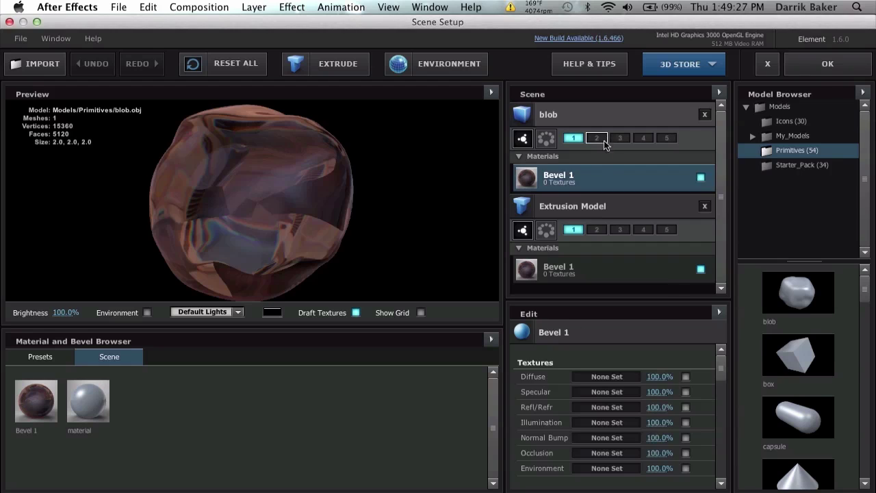
click(816, 65)
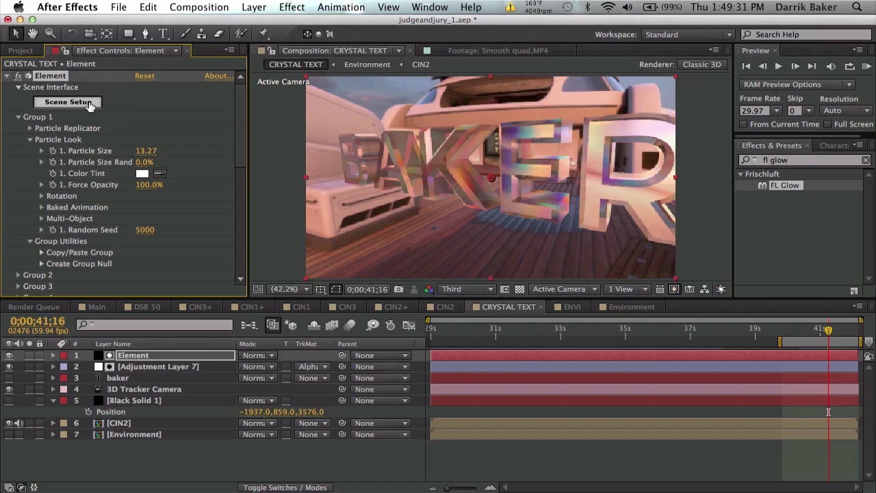
key(Return)
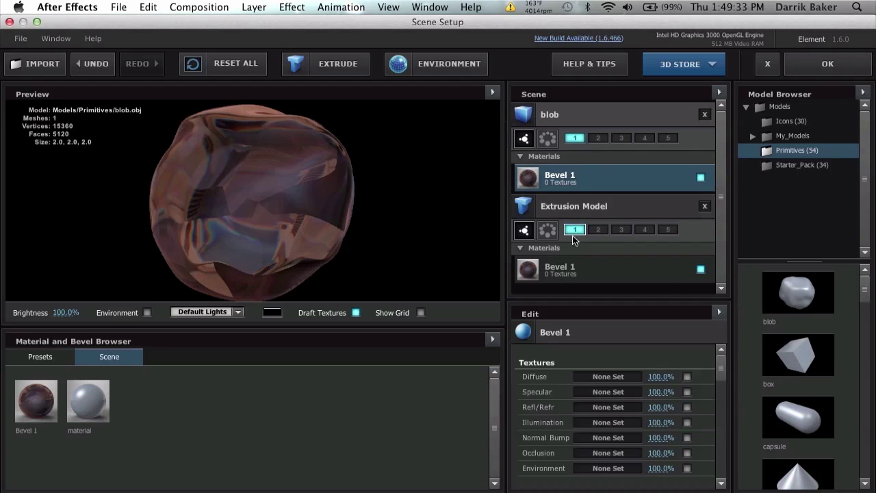
Step: Close the Element scene setup, set Particle Size to 6.40, and review the blob near 0;00;40;52
click(818, 65)
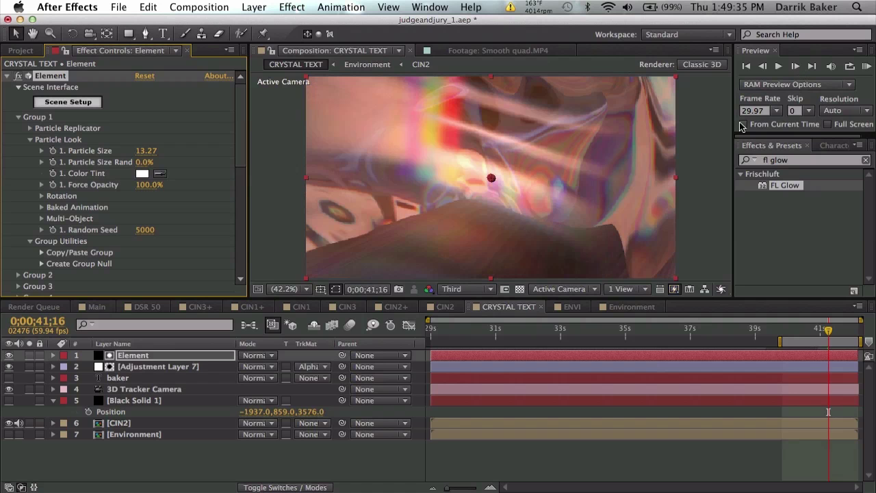
drag(147, 151, 117, 154)
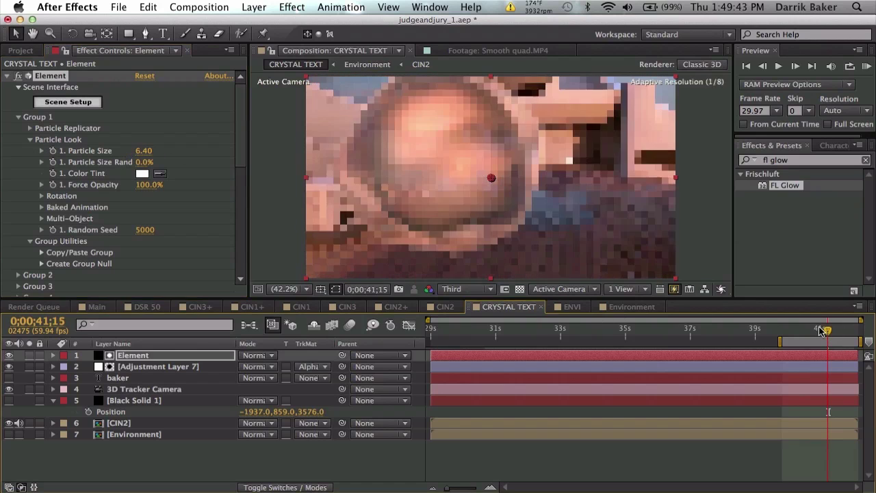
drag(821, 330, 813, 331)
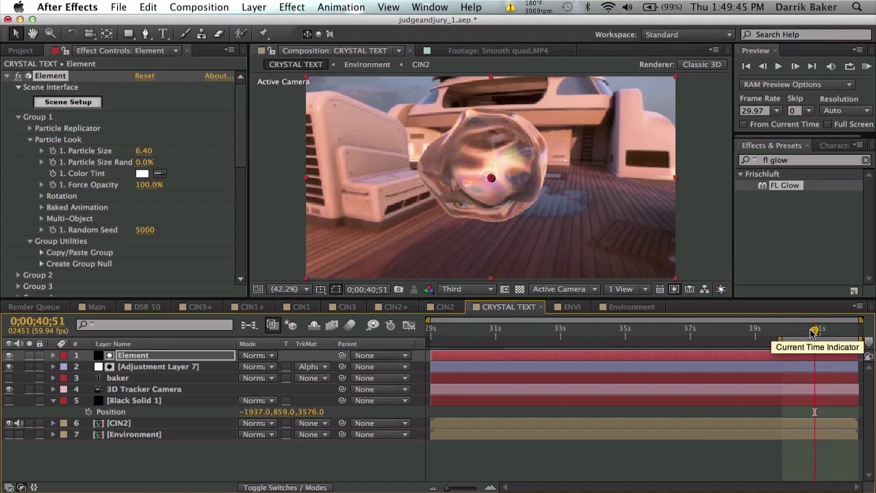
mouse_move(813, 331)
mouse_down()
mouse_move(831, 330)
mouse_move(806, 327)
mouse_up()
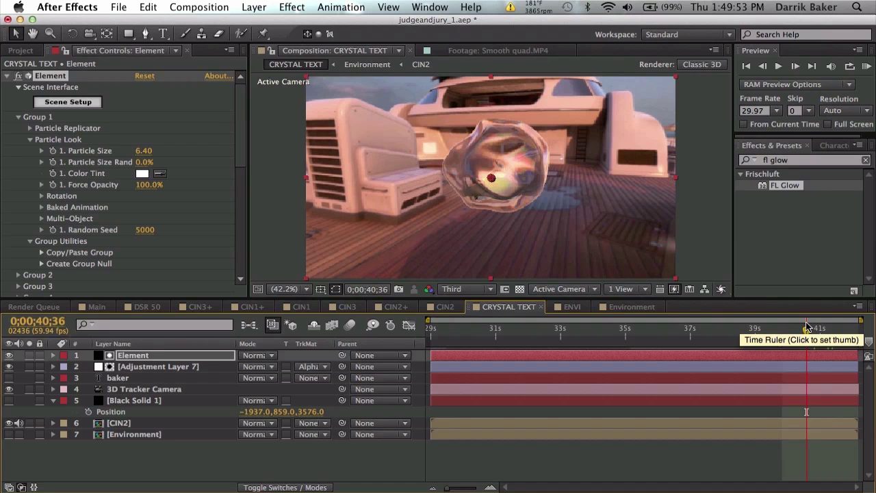
drag(805, 327, 816, 331)
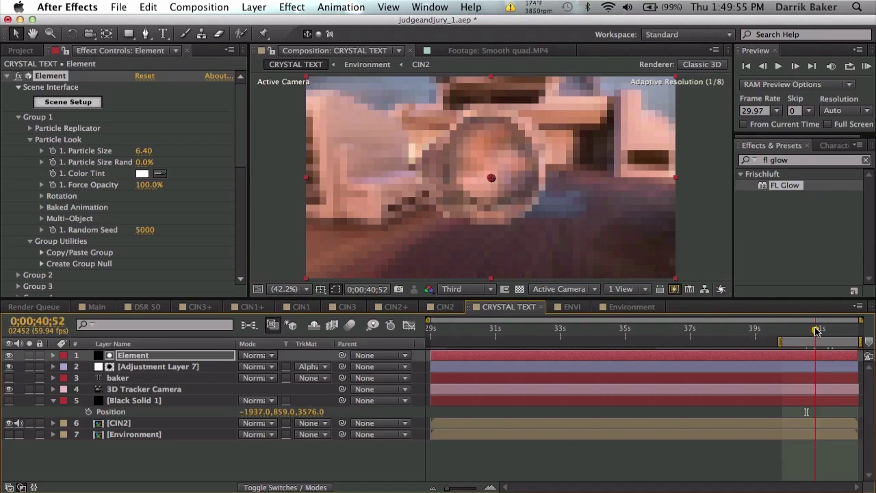